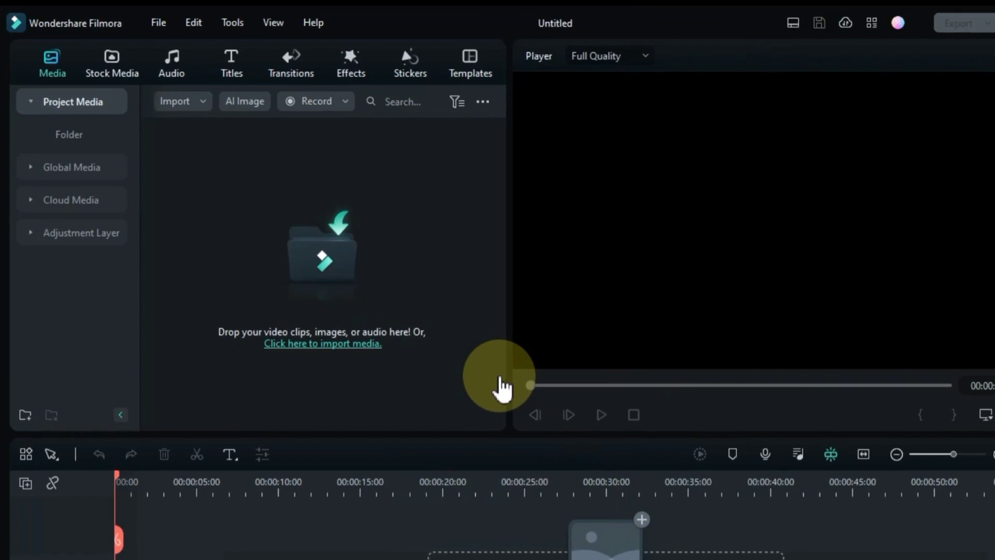
Step: Update Filmora to version 12.4.1 through Help > Check for Update and install it
{"action": "left_click", "coordinate": [409, 29]}
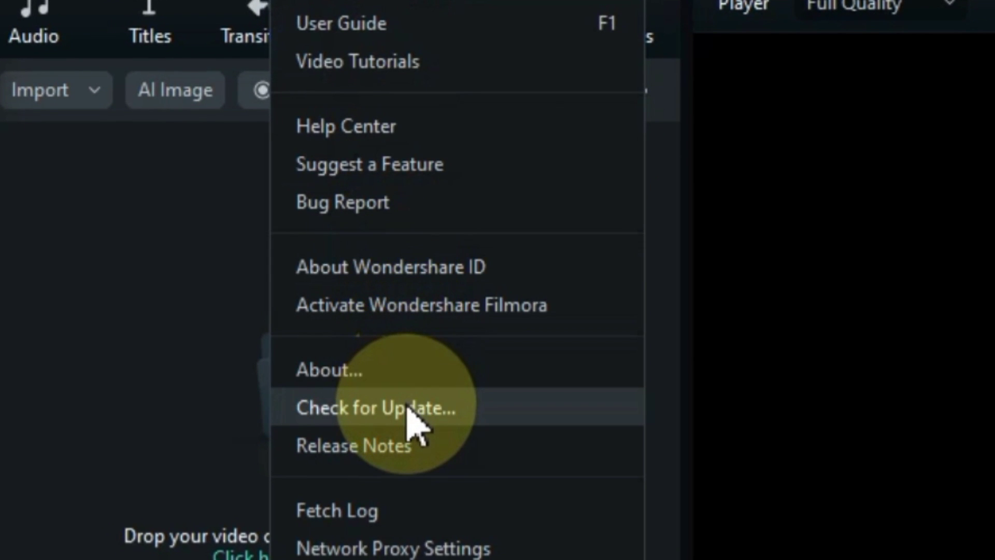
{"action": "left_click", "coordinate": [406, 399]}
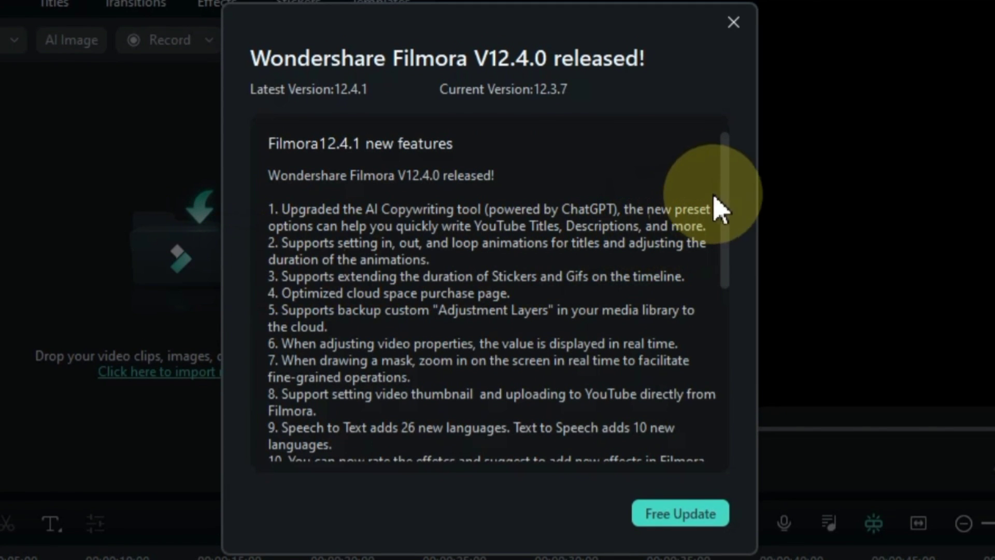
{"action": "left_click_drag", "start_coordinate": [731, 197], "coordinate": [735, 160]}
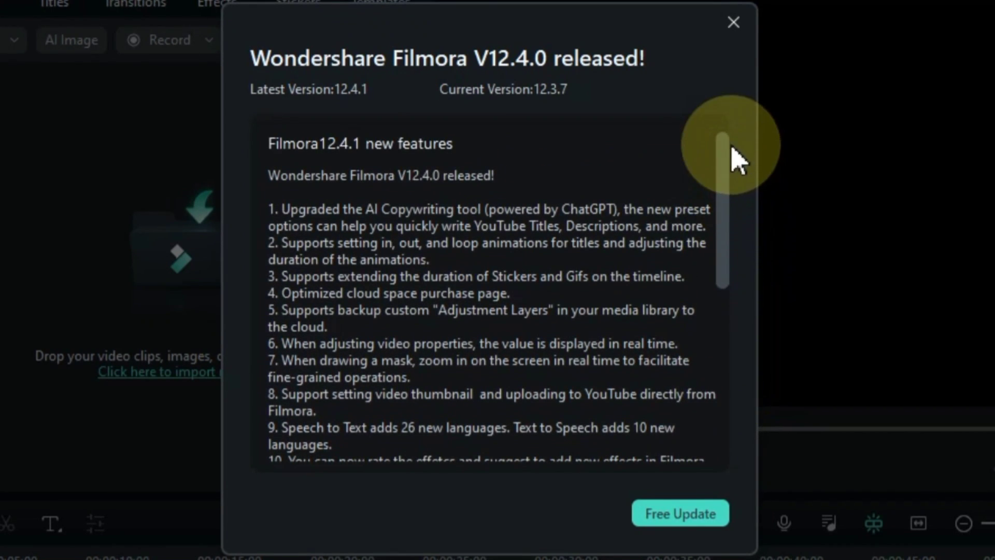
{"action": "left_click", "coordinate": [701, 514]}
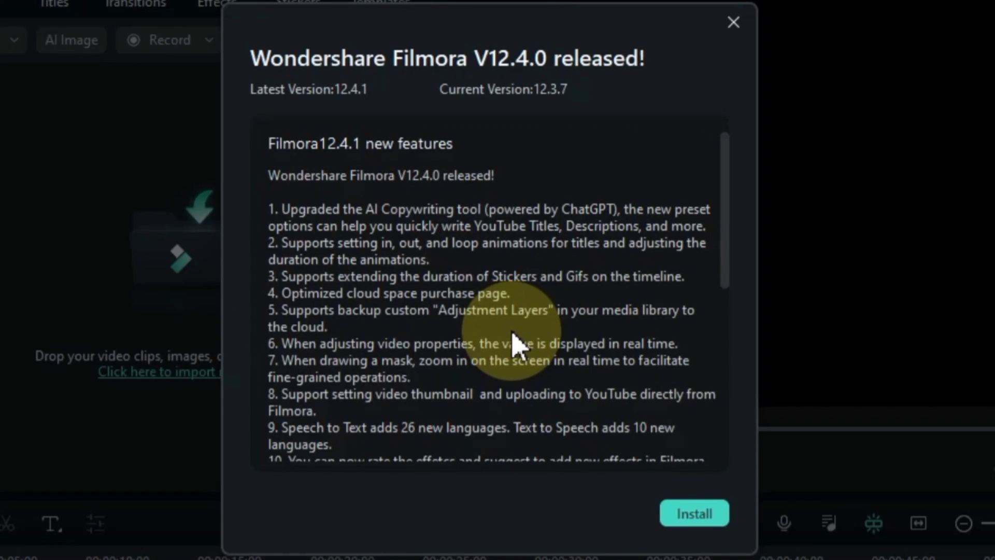
{"action": "scroll", "coordinate": [513, 335], "scroll_direction": "down", "scroll_amount": 6}
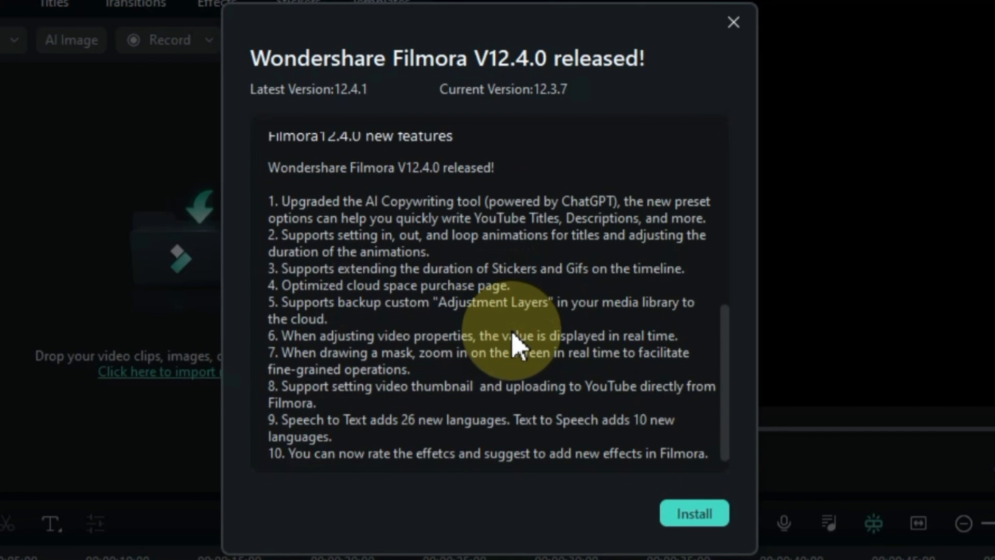
{"action": "scroll", "coordinate": [512, 334], "scroll_direction": "up", "scroll_amount": 6}
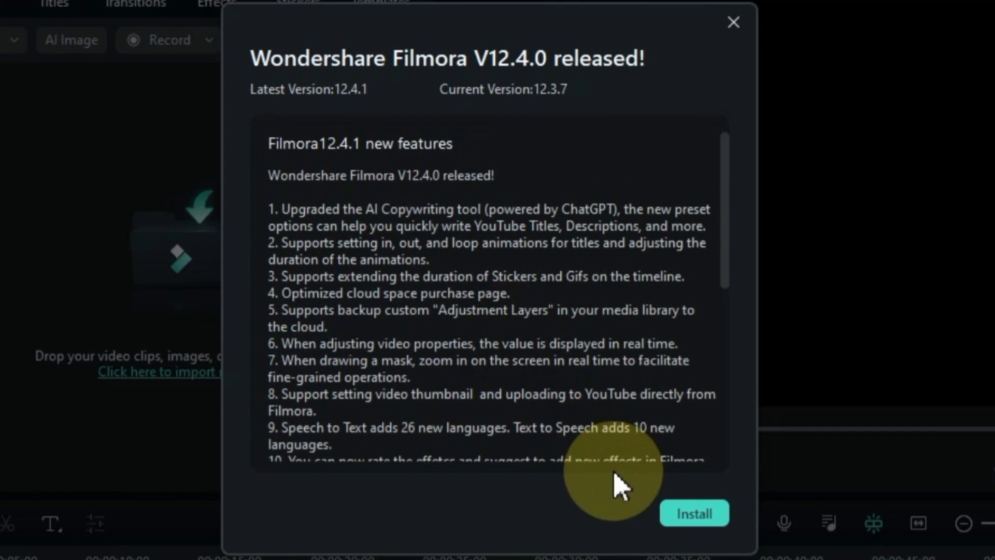
{"action": "left_click", "coordinate": [682, 518]}
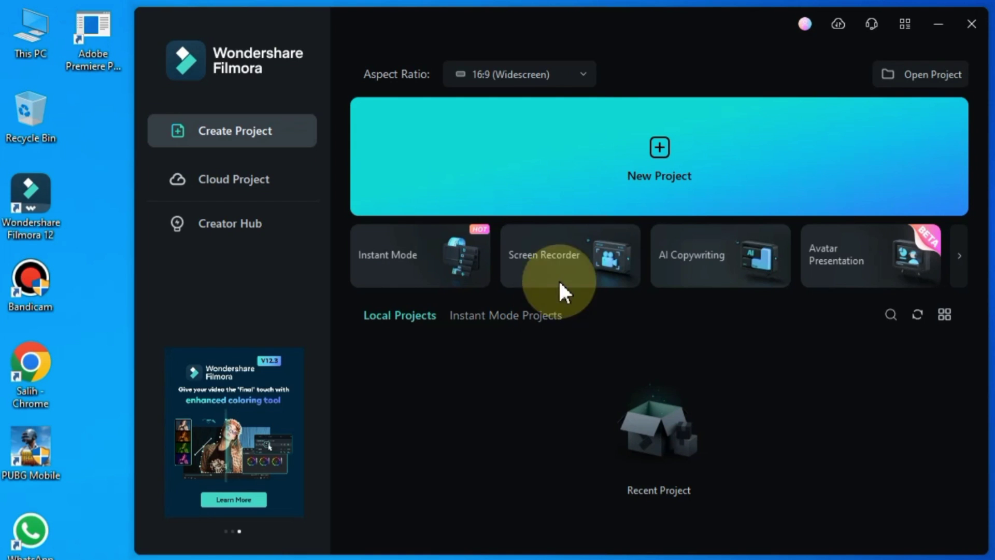
Step: Start a new project and import video1.mp4, video2.mp4 and video3.mp4 into Project Media
{"action": "left_click", "coordinate": [663, 149]}
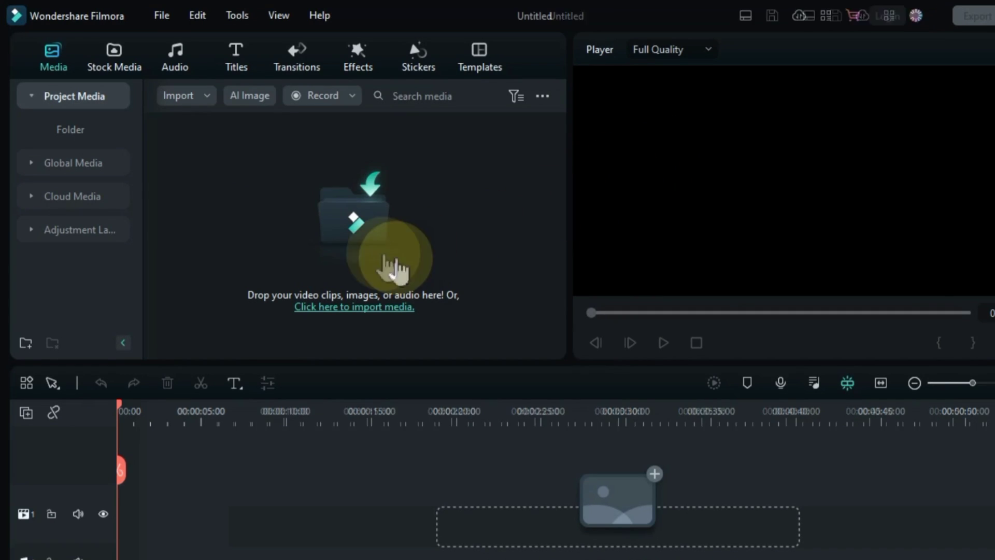
{"action": "left_click", "coordinate": [326, 245]}
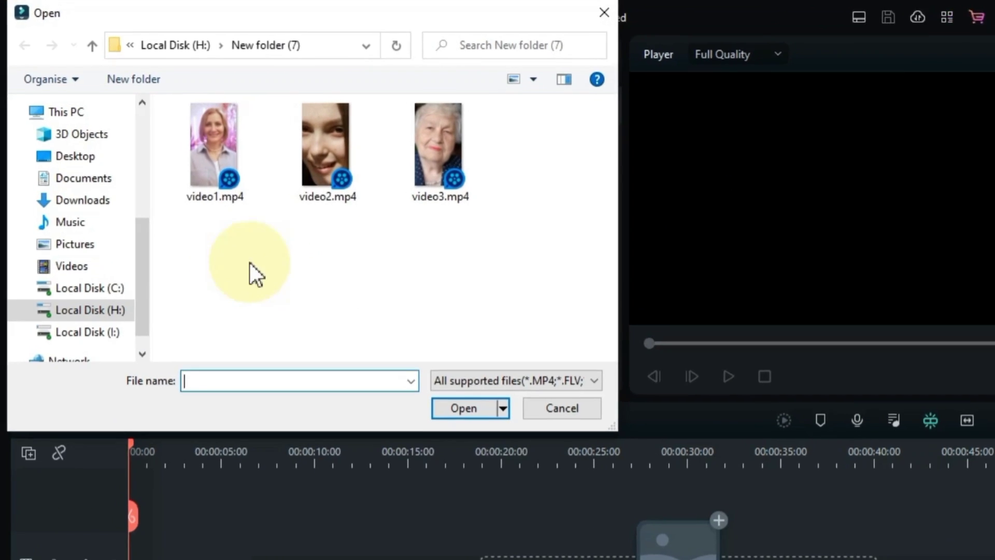
{"action": "left_click_drag", "start_coordinate": [197, 230], "coordinate": [396, 130]}
{"action": "left_click_drag", "start_coordinate": [534, 182], "coordinate": [533, 182]}
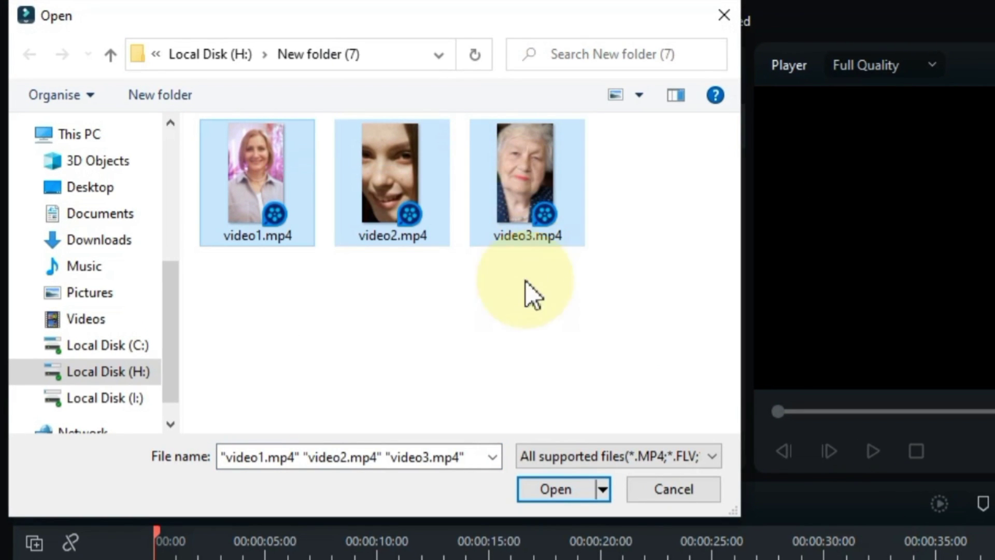
{"action": "left_click", "coordinate": [536, 495]}
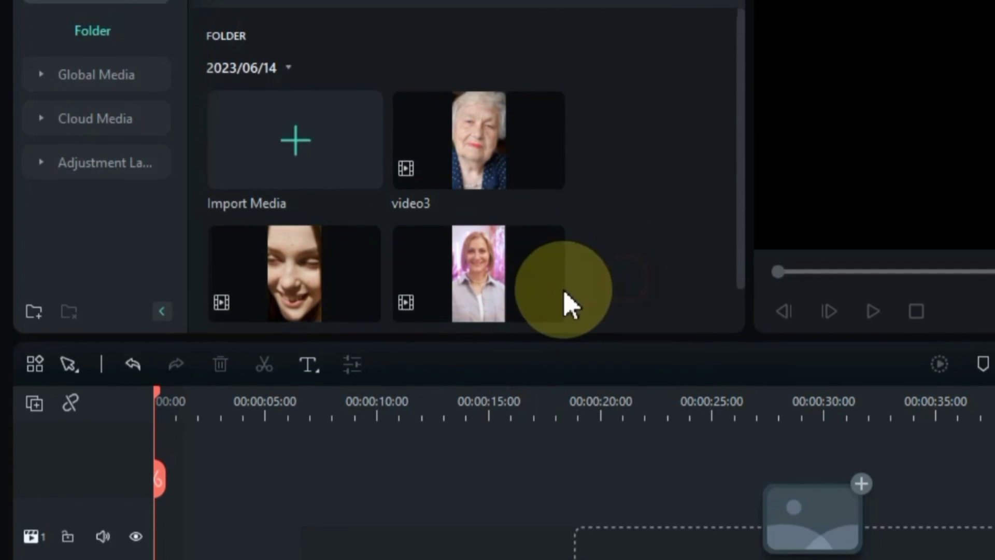
Step: Place video1 on video track 1 and match the project to its 1066 x 1920, 50fps settings
{"action": "left_click_drag", "start_coordinate": [484, 446], "coordinate": [182, 559]}
{"action": "left_click_drag", "start_coordinate": [179, 455], "coordinate": [155, 453]}
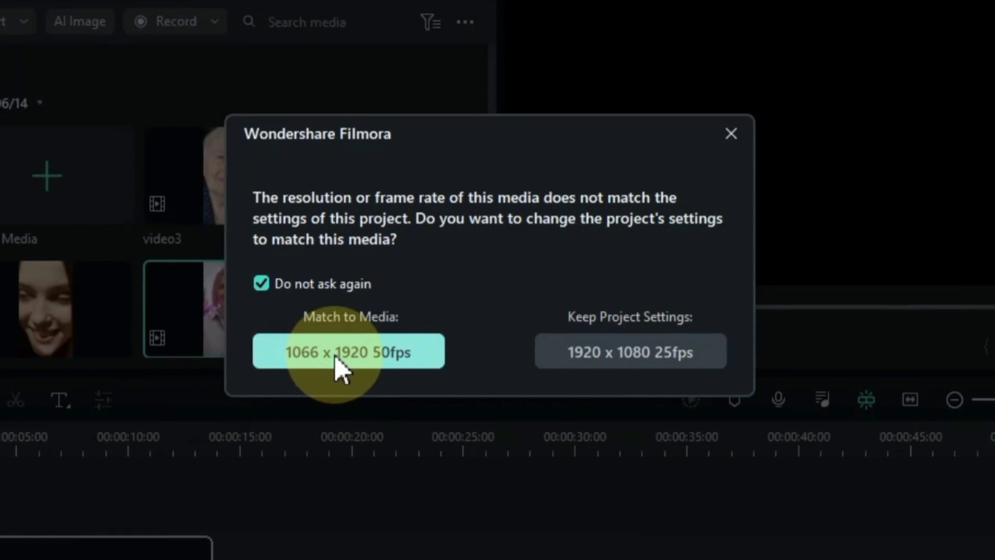
{"action": "left_click", "coordinate": [586, 210]}
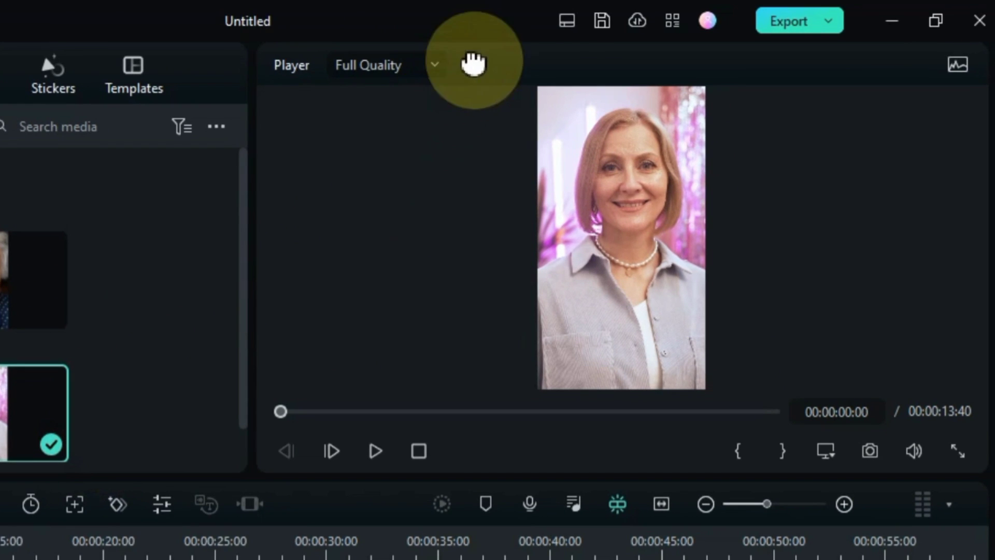
Step: Switch to the Short Video workspace layout and play the clip in the preview
{"action": "left_click", "coordinate": [567, 21]}
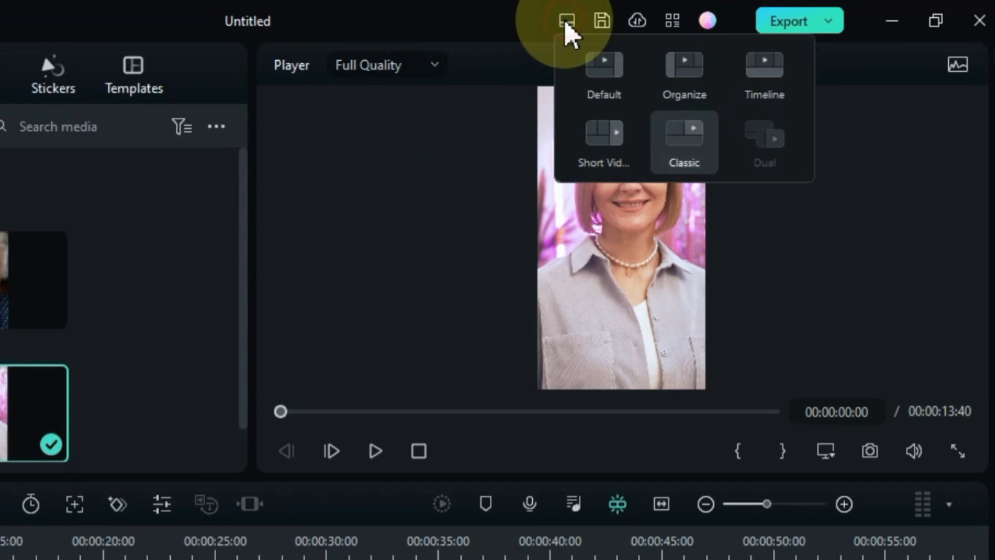
{"action": "left_click", "coordinate": [613, 141]}
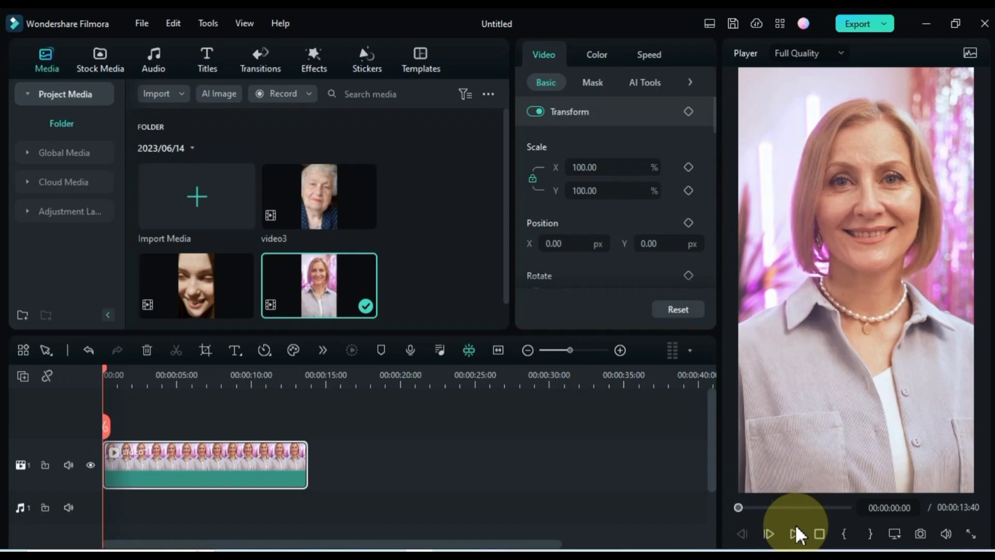
{"action": "left_click", "coordinate": [794, 530]}
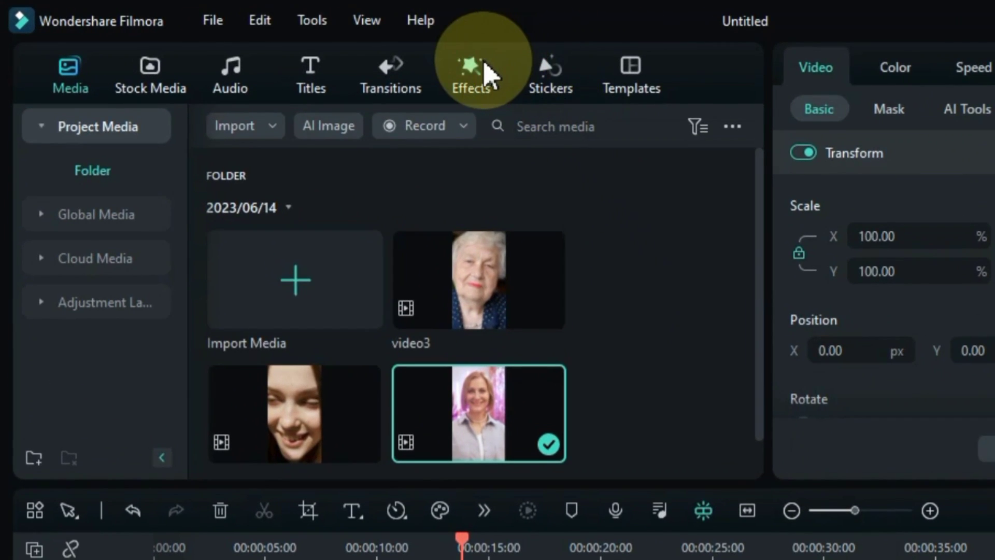
Step: Search the Effects library for 'Beautify'
{"action": "left_click", "coordinate": [484, 75]}
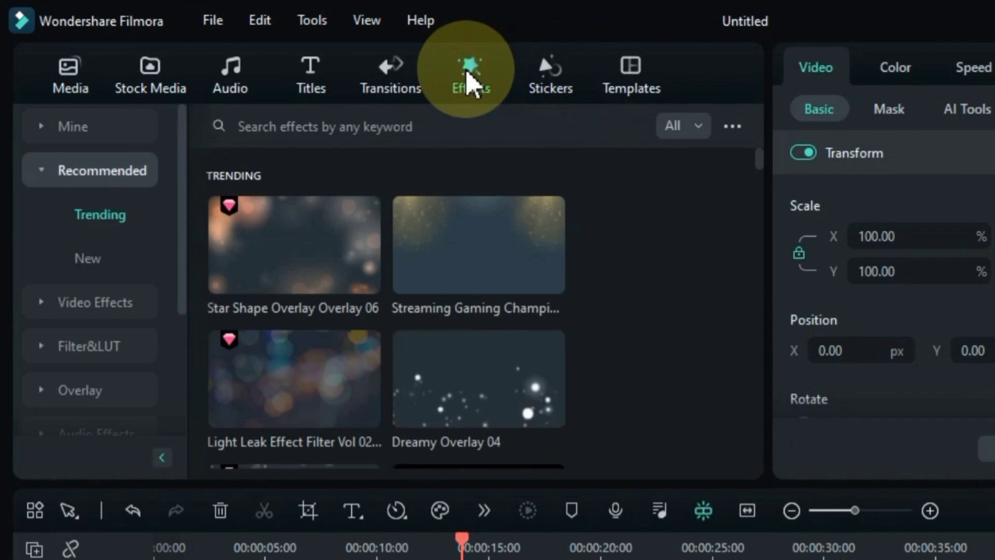
{"action": "left_click", "coordinate": [467, 127]}
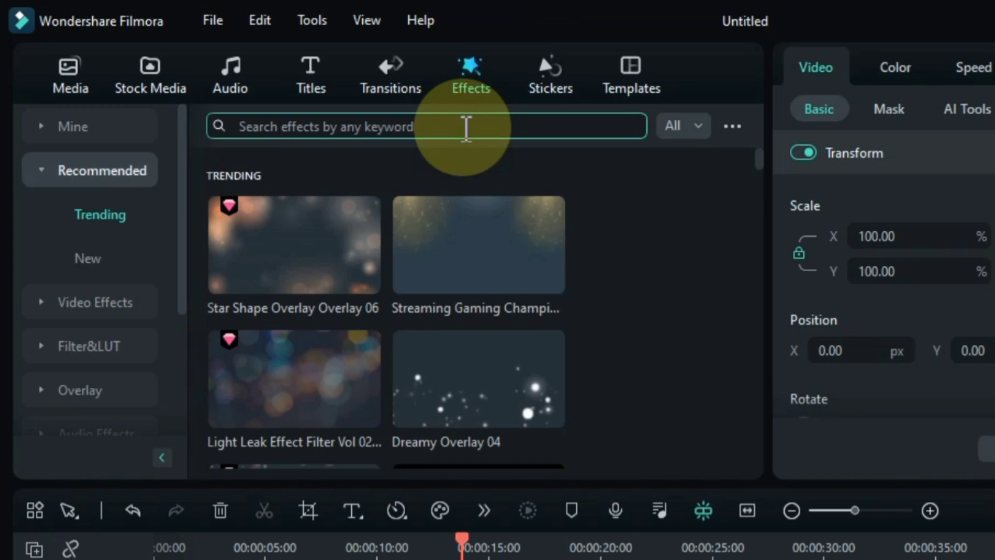
{"action": "type", "text": "Beau"}
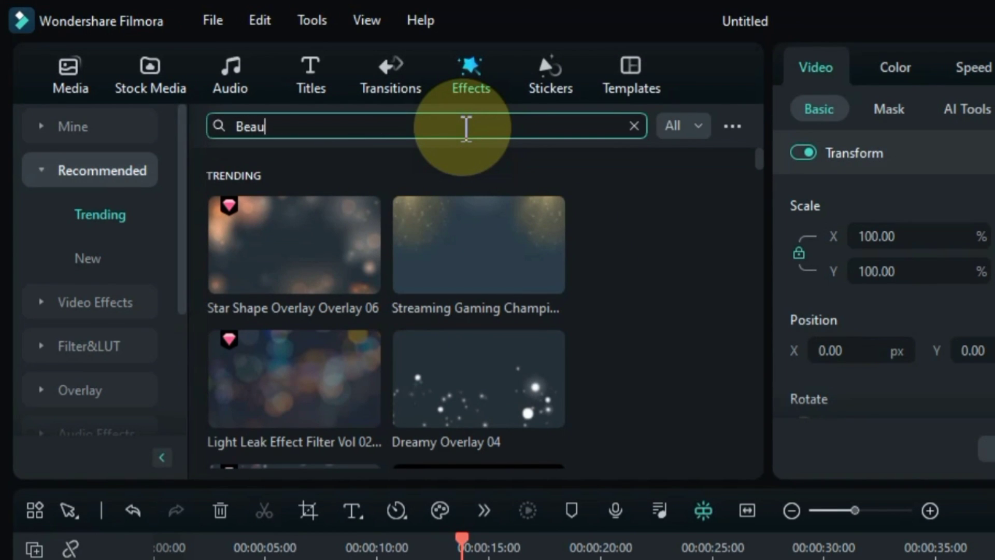
{"action": "type", "text": "tify"}
{"action": "key", "text": "Return"}
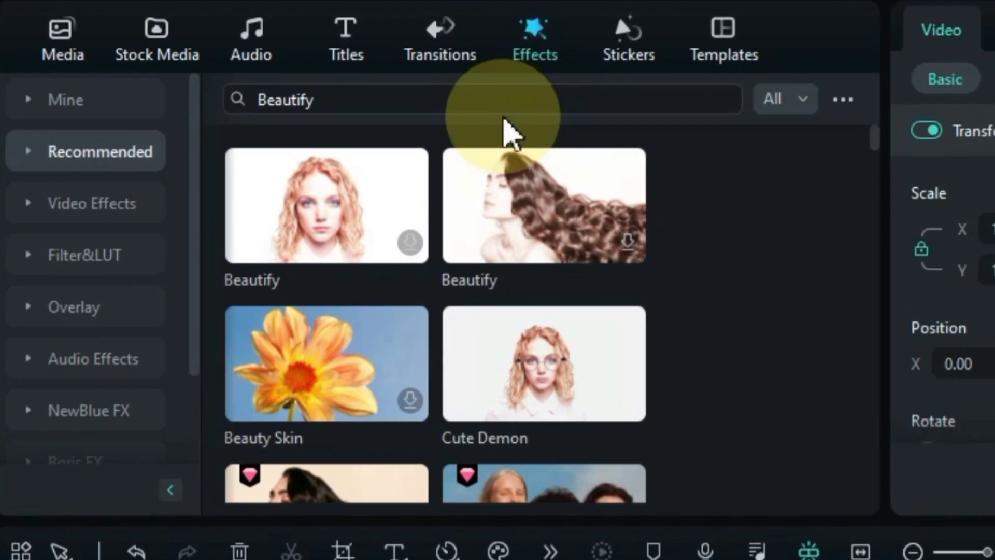
Step: Download the first Beautify effect and preview its sample in the player
{"action": "mouse_move", "coordinate": [411, 244]}
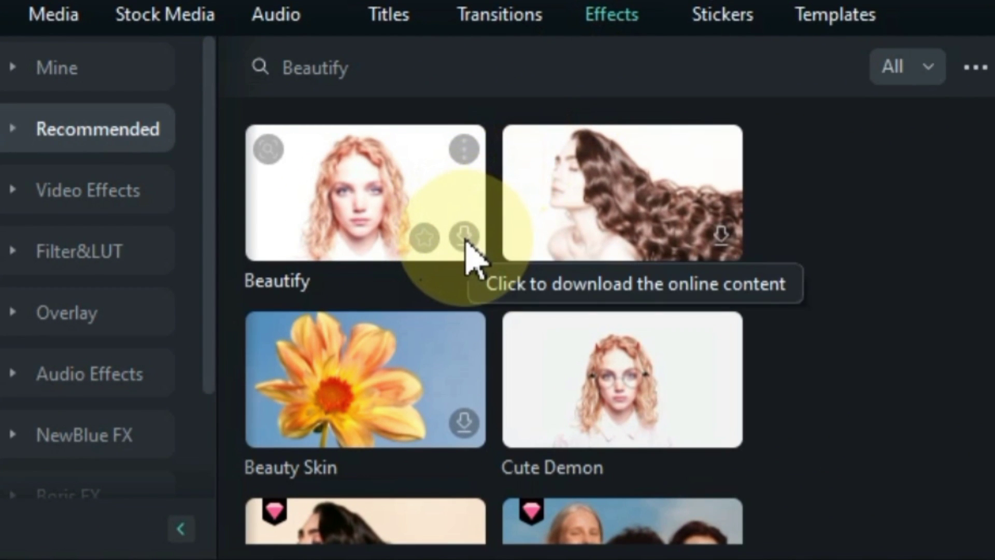
{"action": "left_click", "coordinate": [465, 238]}
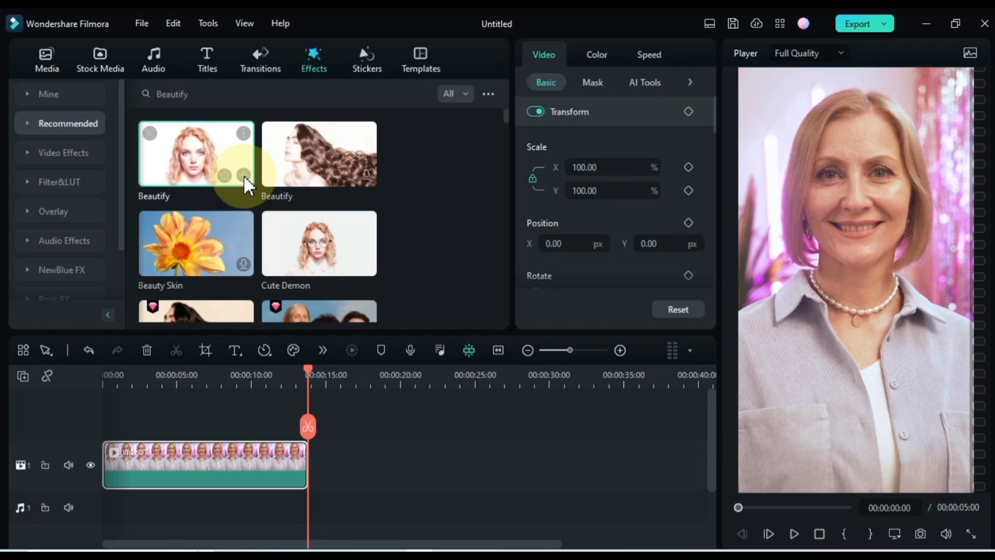
{"action": "left_click", "coordinate": [240, 171]}
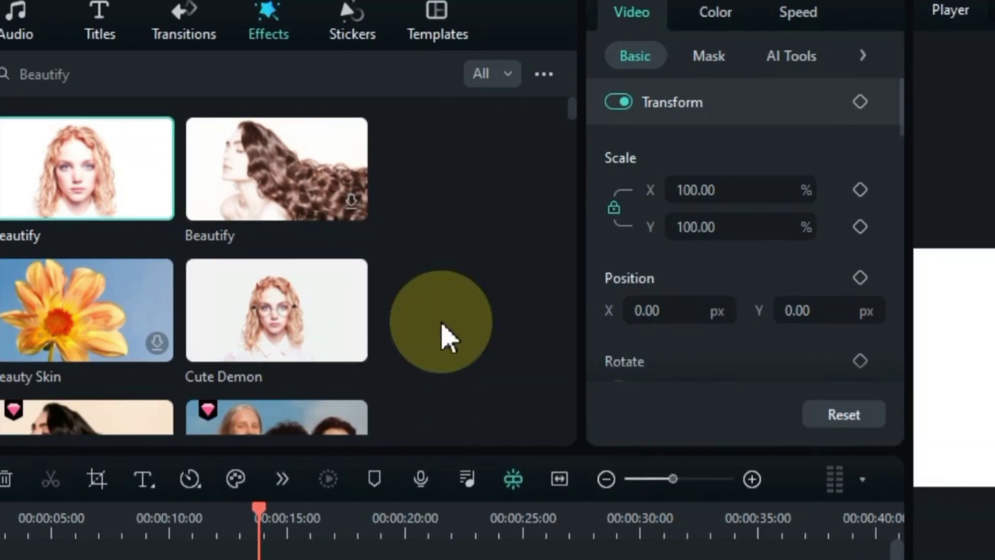
{"action": "mouse_move", "coordinate": [331, 267]}
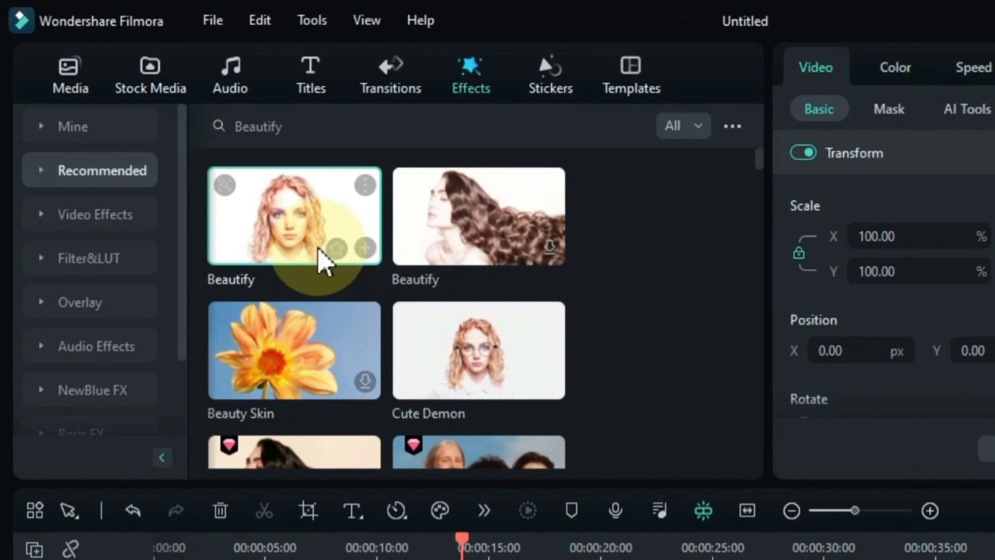
{"action": "left_click_drag", "start_coordinate": [320, 259], "coordinate": [154, 363]}
{"action": "left_click", "coordinate": [160, 371]}
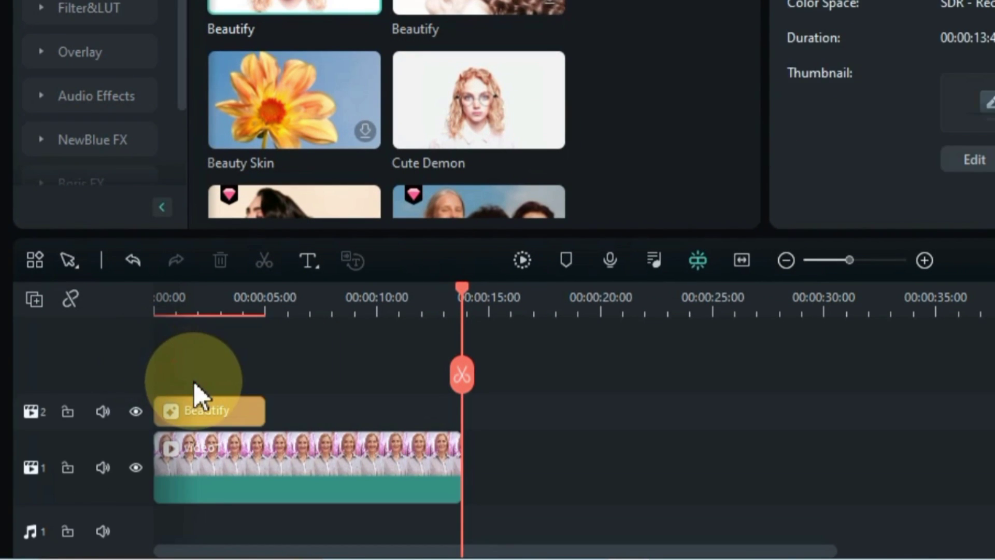
{"action": "left_click_drag", "start_coordinate": [262, 409], "coordinate": [458, 412]}
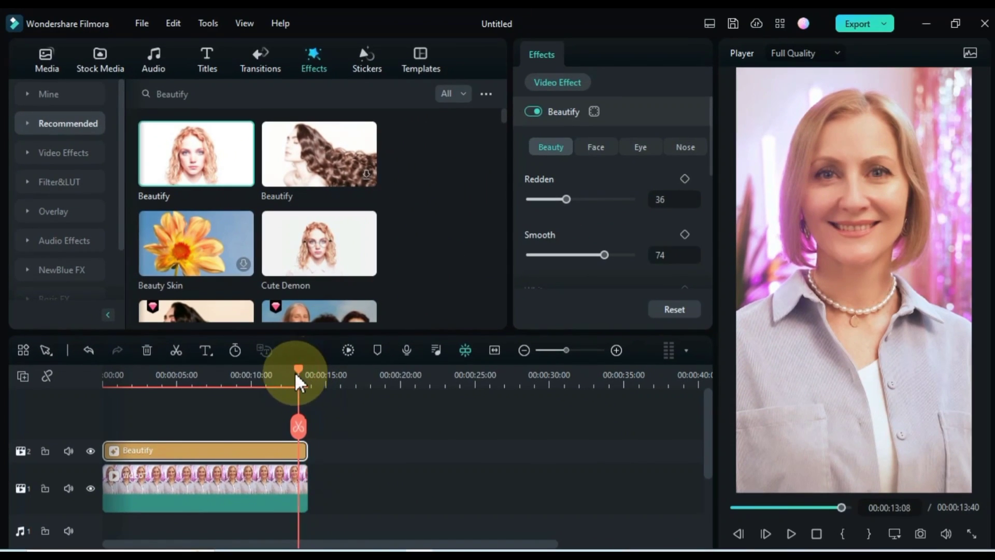
{"action": "left_click_drag", "start_coordinate": [202, 388], "coordinate": [180, 392]}
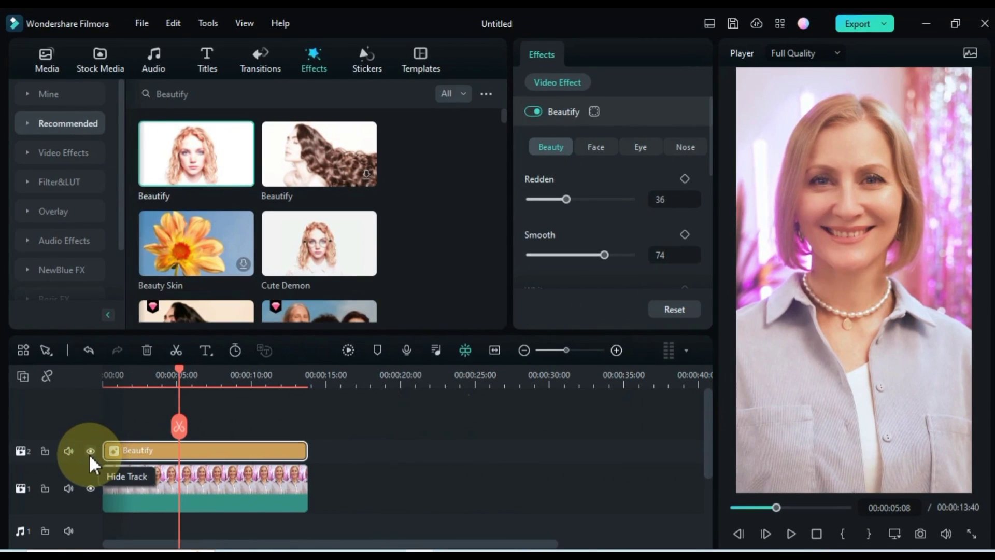
{"action": "left_click", "coordinate": [91, 450]}
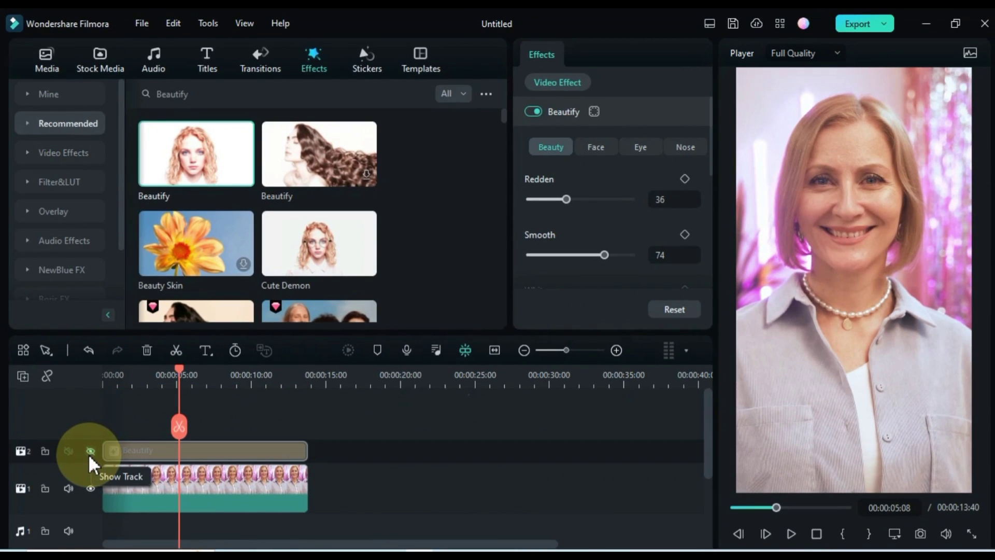
{"action": "left_click", "coordinate": [91, 451]}
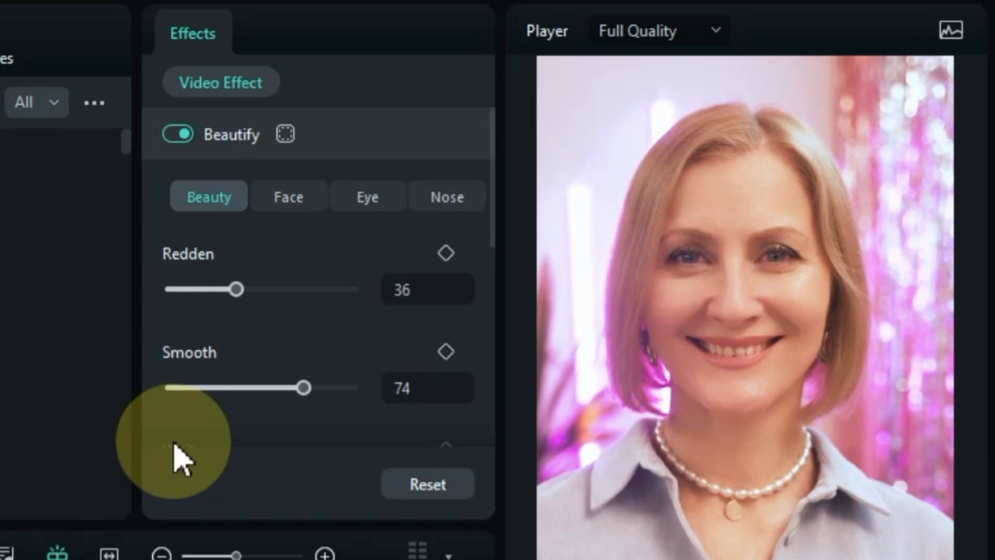
Step: Set Smooth to 77 and Redden to 50, and reset Whiten to its default 30
{"action": "left_click_drag", "start_coordinate": [305, 394], "coordinate": [311, 415]}
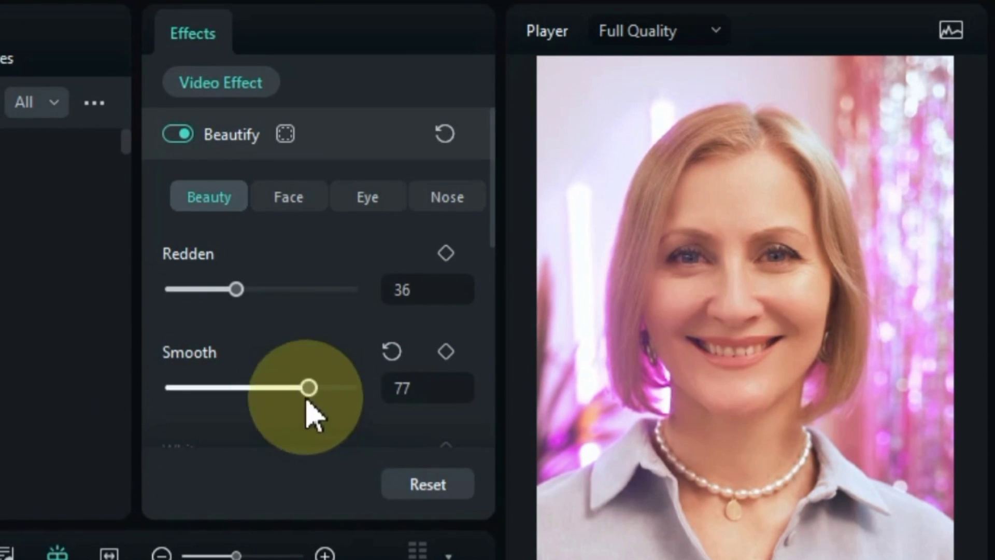
{"action": "left_click_drag", "start_coordinate": [237, 289], "coordinate": [269, 305]}
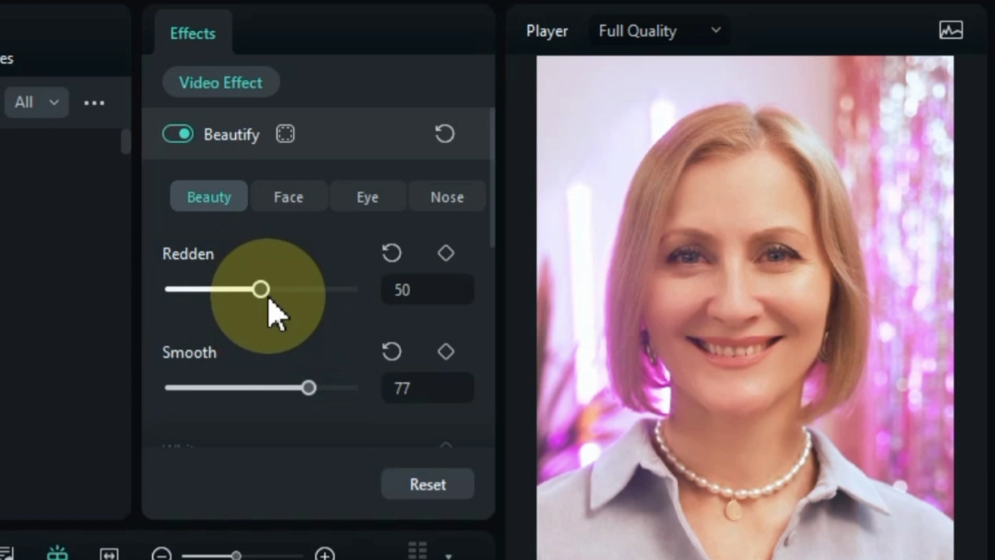
{"action": "scroll", "coordinate": [311, 351], "scroll_direction": "down", "scroll_amount": 4}
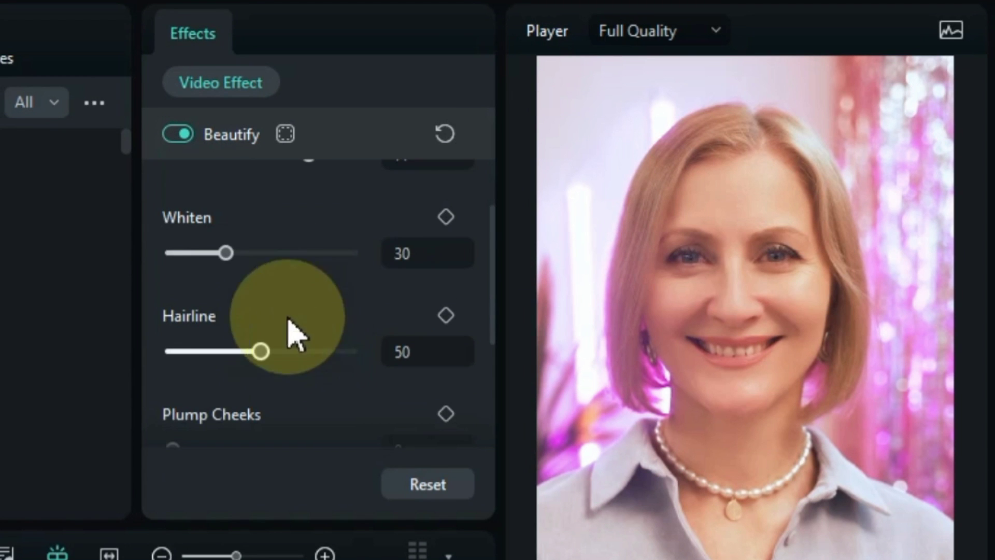
{"action": "left_click_drag", "start_coordinate": [238, 256], "coordinate": [262, 280]}
{"action": "left_click", "coordinate": [391, 217]}
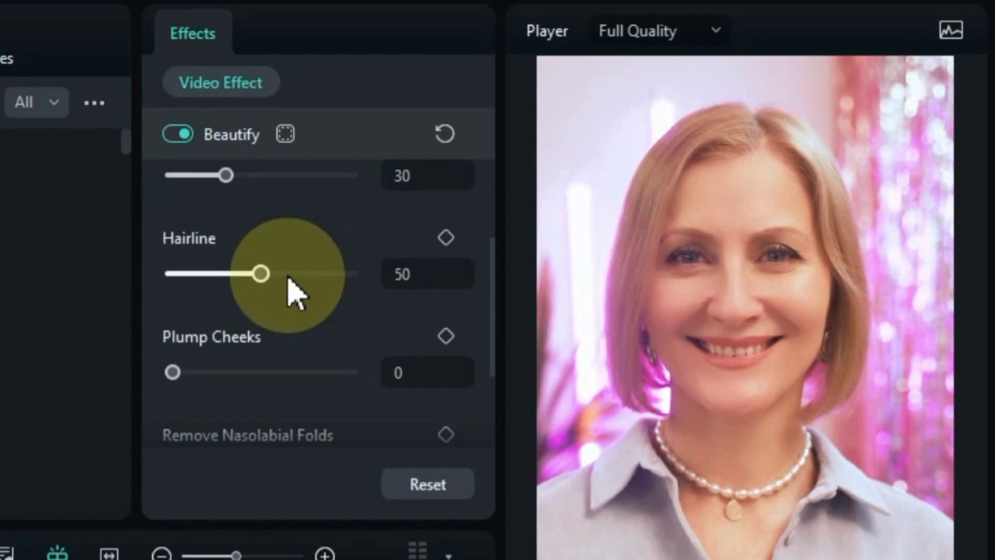
Step: Raise Hairline to 61, reset Plump Cheeks to 0, and set Whiten Teeth to 100
{"action": "mouse_move", "coordinate": [289, 277]}
{"action": "left_mouse_down"}
{"action": "mouse_move", "coordinate": [123, 278]}
{"action": "mouse_move", "coordinate": [395, 294]}
{"action": "mouse_move", "coordinate": [293, 294]}
{"action": "left_mouse_up"}
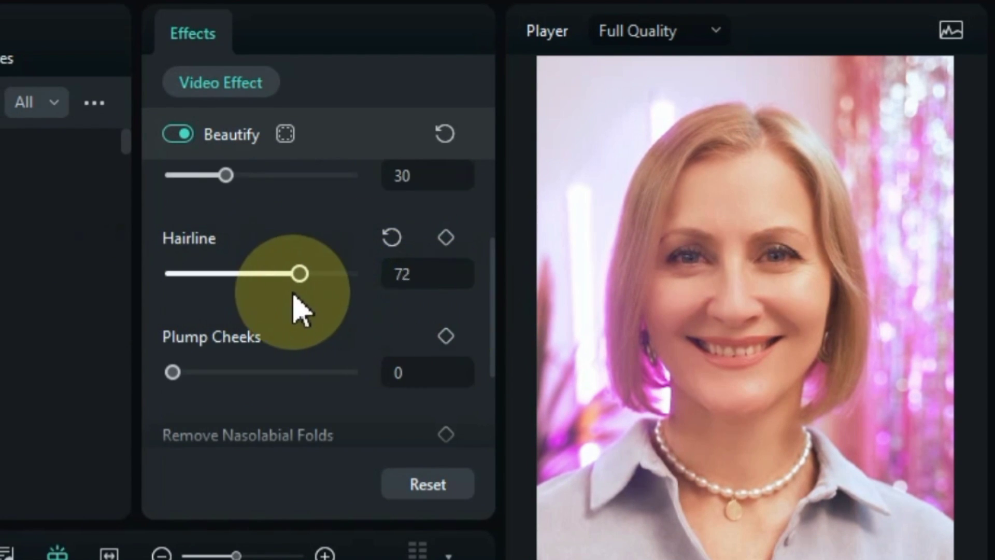
{"action": "scroll", "coordinate": [260, 295], "scroll_direction": "down", "scroll_amount": 2}
{"action": "mouse_move", "coordinate": [172, 294]}
{"action": "left_mouse_down"}
{"action": "mouse_move", "coordinate": [284, 298]}
{"action": "mouse_move", "coordinate": [159, 296]}
{"action": "left_mouse_up"}
{"action": "left_click", "coordinate": [392, 258]}
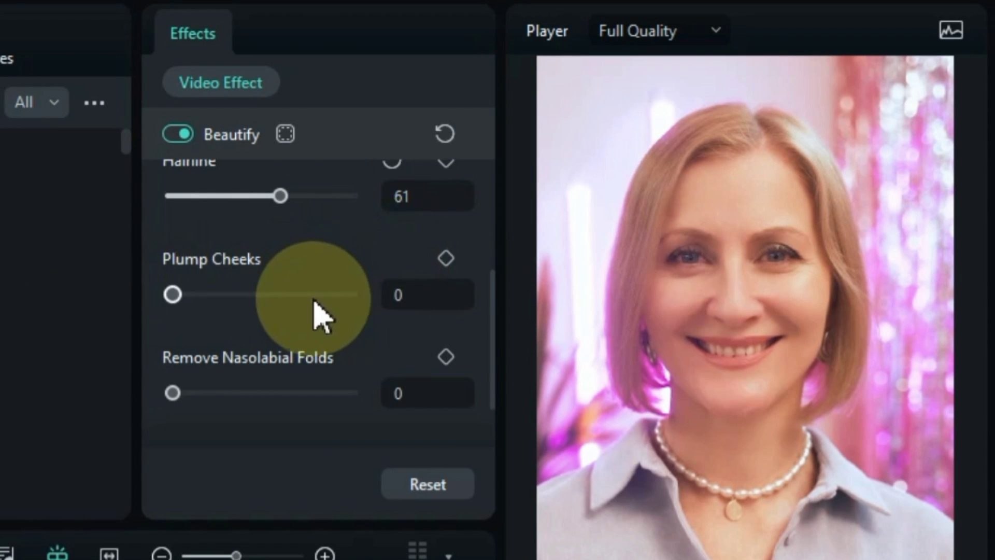
{"action": "scroll", "coordinate": [313, 312], "scroll_direction": "down", "scroll_amount": 2}
{"action": "mouse_move", "coordinate": [171, 307]}
{"action": "left_mouse_down"}
{"action": "mouse_move", "coordinate": [382, 305]}
{"action": "mouse_move", "coordinate": [178, 305]}
{"action": "left_mouse_up"}
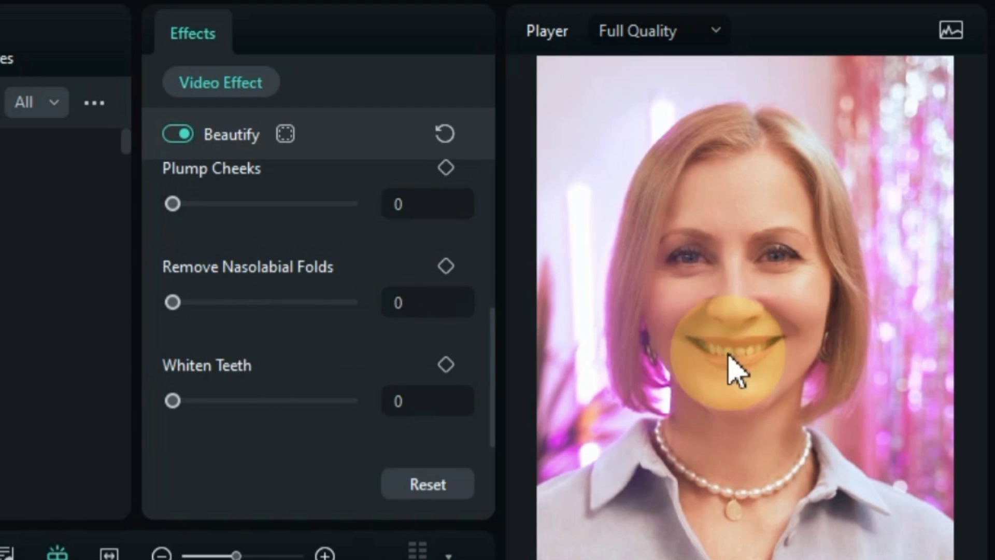
{"action": "left_click_drag", "start_coordinate": [172, 401], "coordinate": [395, 404]}
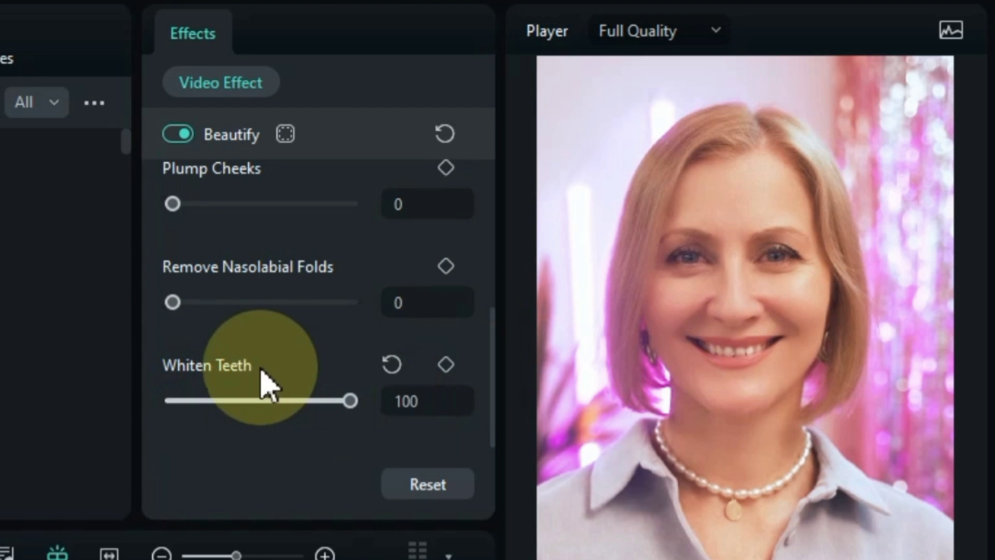
{"action": "scroll", "coordinate": [257, 382], "scroll_direction": "up", "scroll_amount": 10}
Step: In the Face tab, set Shrink Face to 45 and Shrink Jaw to 3, and adjust Shin Face Shape
{"action": "left_click", "coordinate": [282, 202]}
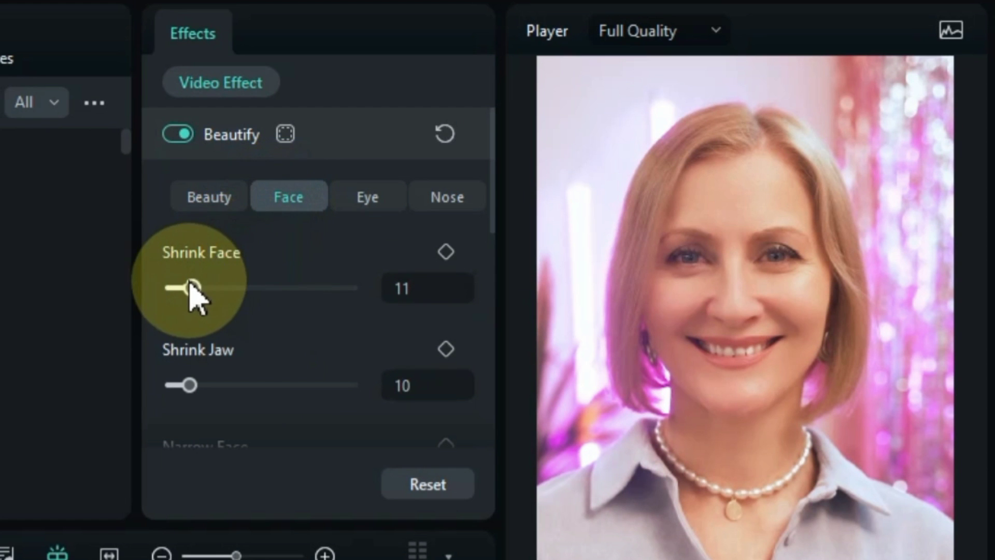
{"action": "left_click_drag", "start_coordinate": [193, 292], "coordinate": [274, 309]}
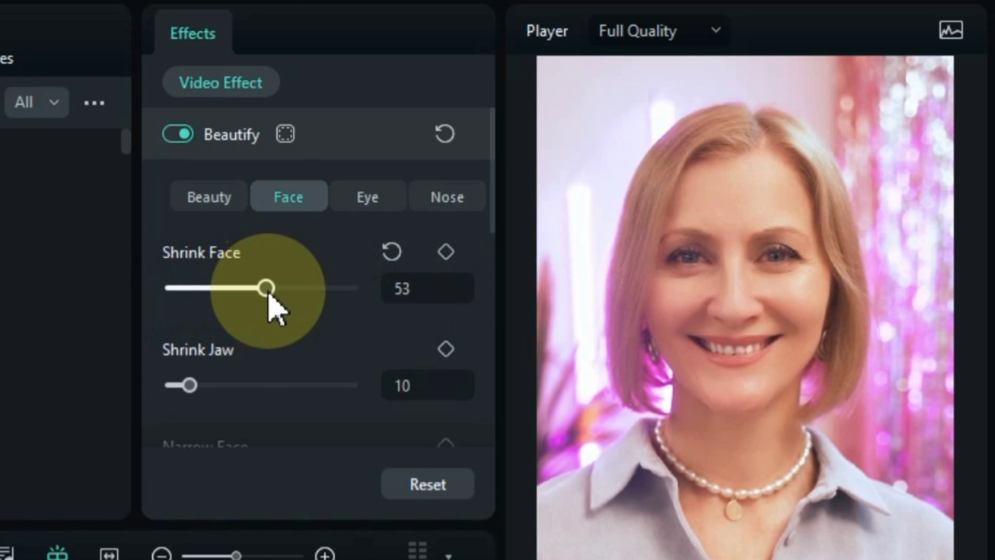
{"action": "scroll", "coordinate": [269, 321], "scroll_direction": "down", "scroll_amount": 2}
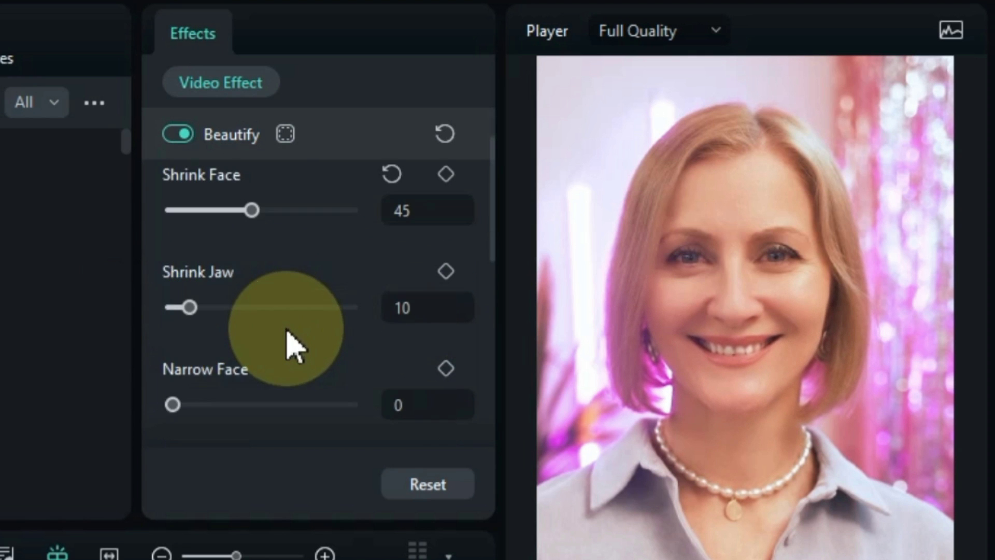
{"action": "left_click_drag", "start_coordinate": [190, 308], "coordinate": [244, 326]}
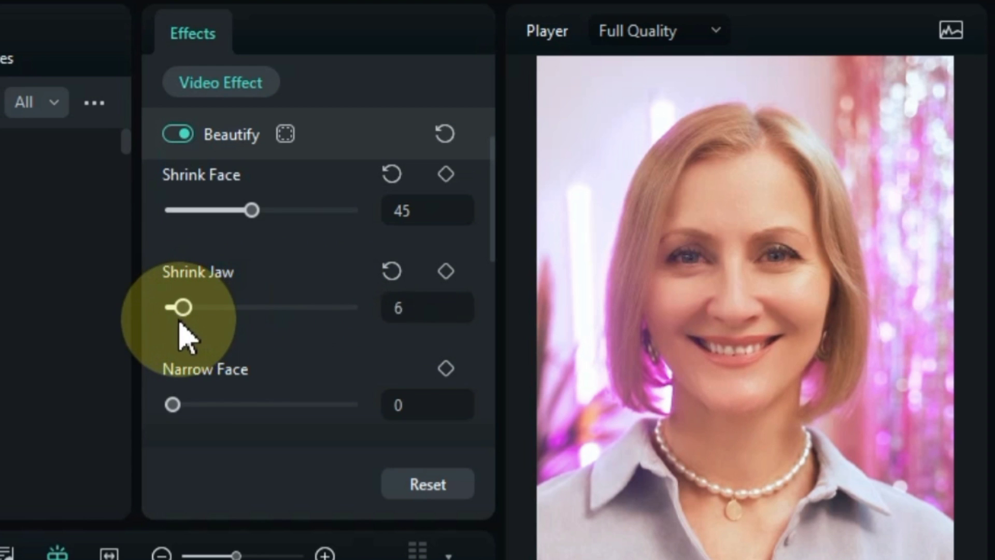
{"action": "scroll", "coordinate": [255, 348], "scroll_direction": "down", "scroll_amount": 4}
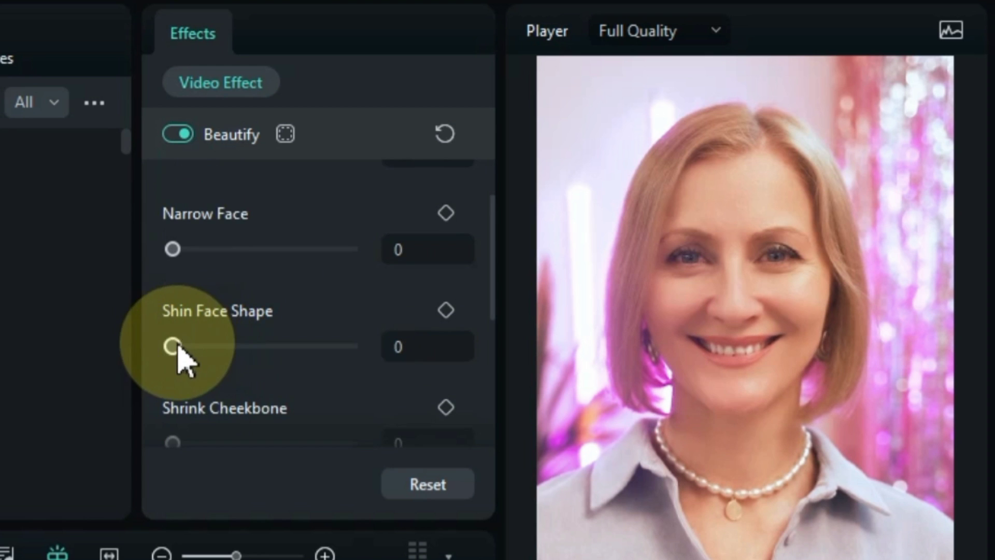
{"action": "left_click", "coordinate": [176, 345]}
{"action": "left_click_drag", "start_coordinate": [254, 349], "coordinate": [142, 374]}
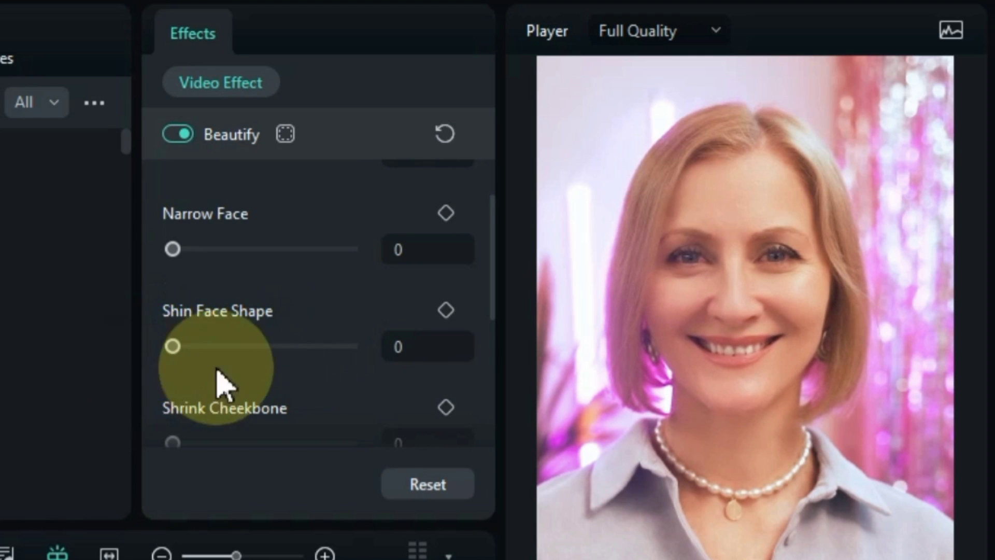
Step: Set Shrink Cheekbone to 1 and Mouth Type to 44, keeping Chin Length at 50
{"action": "scroll", "coordinate": [244, 382], "scroll_direction": "down", "scroll_amount": 3}
{"action": "mouse_move", "coordinate": [182, 304]}
{"action": "left_mouse_down"}
{"action": "mouse_move", "coordinate": [198, 291]}
{"action": "mouse_move", "coordinate": [298, 287]}
{"action": "mouse_move", "coordinate": [177, 303]}
{"action": "left_mouse_up"}
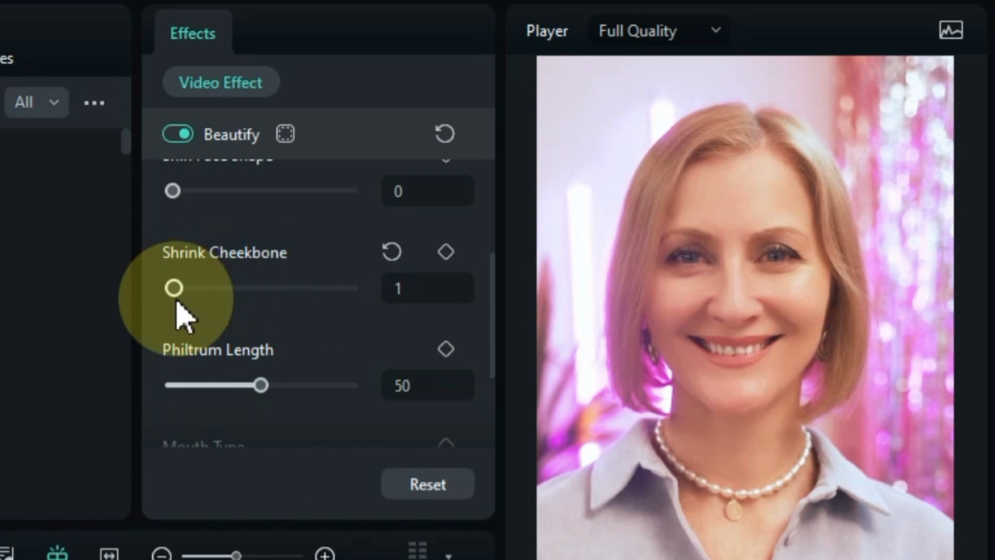
{"action": "scroll", "coordinate": [246, 334], "scroll_direction": "down", "scroll_amount": 3}
{"action": "mouse_move", "coordinate": [247, 326]}
{"action": "left_mouse_down"}
{"action": "mouse_move", "coordinate": [351, 329]}
{"action": "mouse_move", "coordinate": [152, 328]}
{"action": "mouse_move", "coordinate": [252, 327]}
{"action": "left_mouse_up"}
{"action": "scroll", "coordinate": [314, 317], "scroll_direction": "down", "scroll_amount": 1}
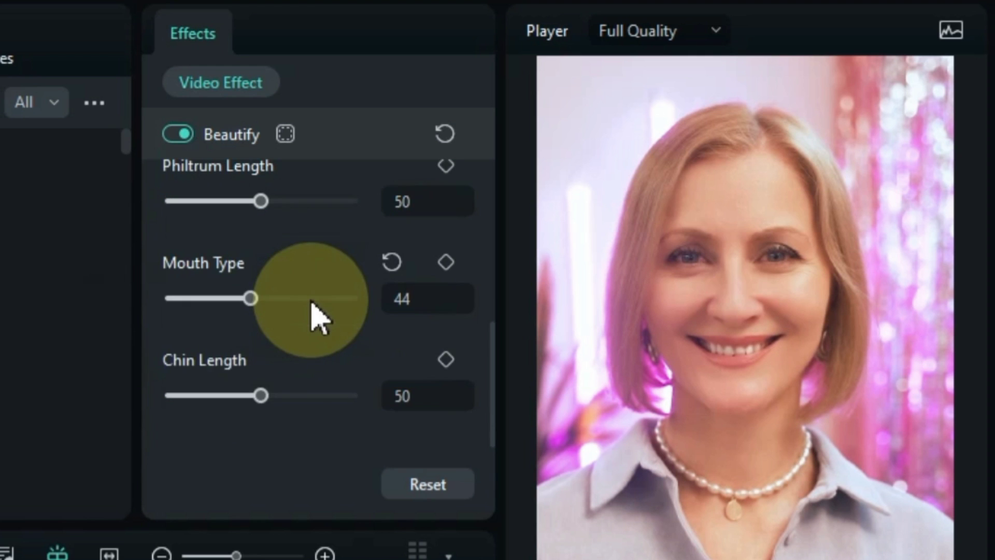
{"action": "left_click_drag", "start_coordinate": [264, 400], "coordinate": [171, 407]}
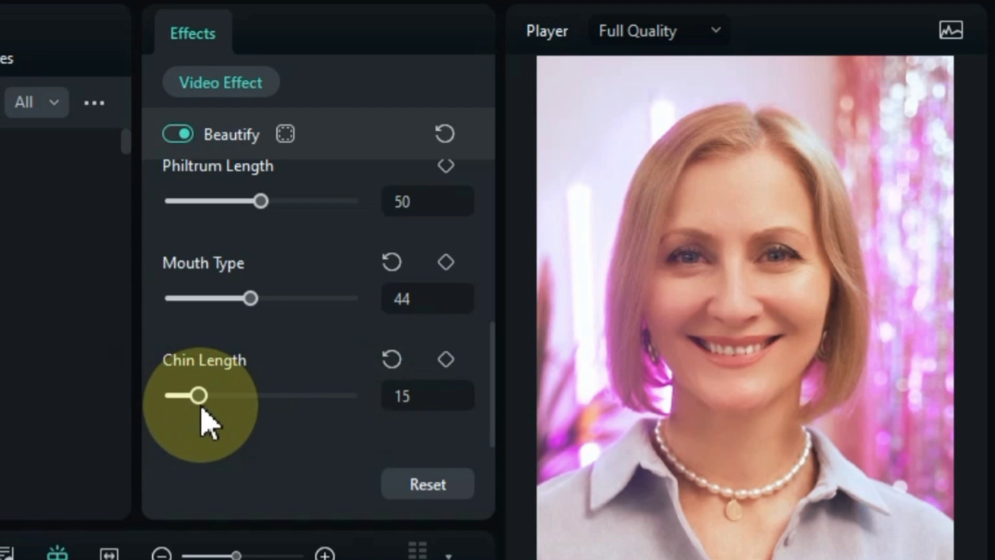
{"action": "left_click", "coordinate": [392, 360]}
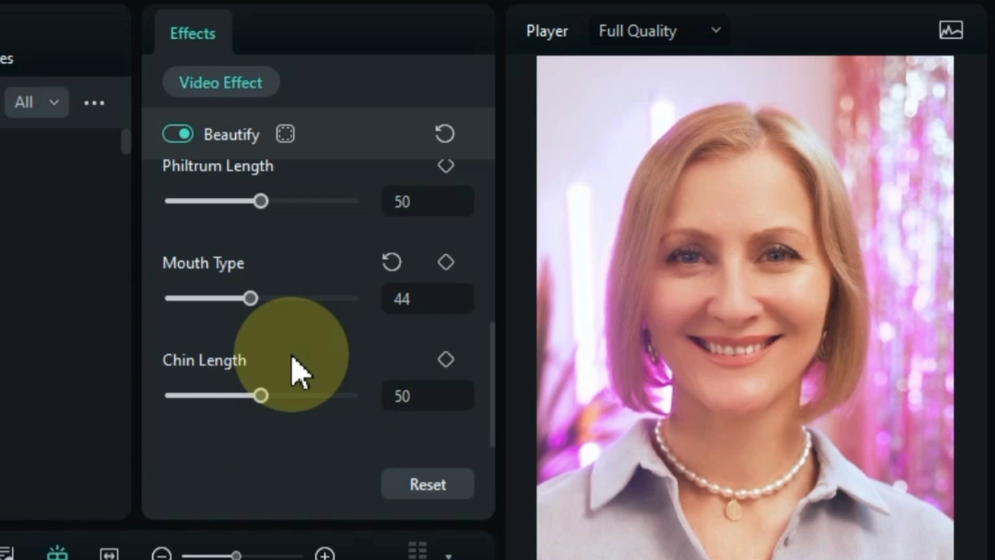
{"action": "scroll", "coordinate": [293, 364], "scroll_direction": "up", "scroll_amount": 10}
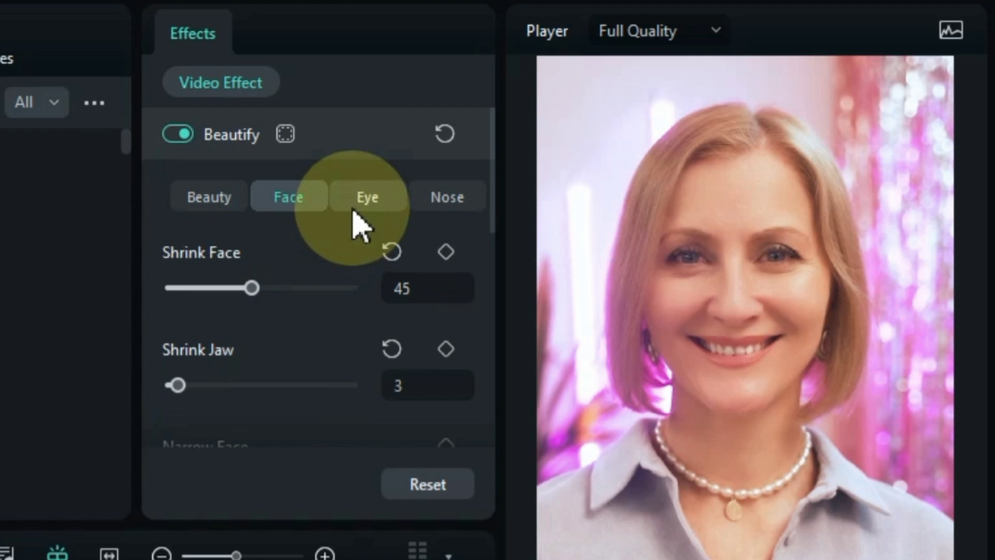
Step: In the Eye tab, set Enlarge Eye to 38 and Round Eye to 20
{"action": "left_click", "coordinate": [354, 208]}
{"action": "left_click_drag", "start_coordinate": [201, 285], "coordinate": [232, 291]}
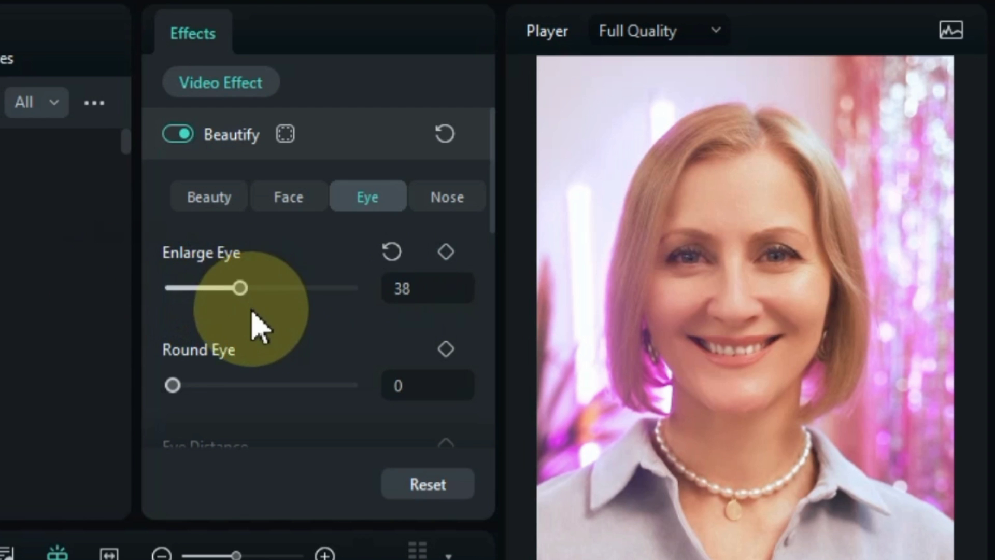
{"action": "scroll", "coordinate": [243, 323], "scroll_direction": "down", "scroll_amount": 2}
{"action": "left_click_drag", "start_coordinate": [173, 309], "coordinate": [239, 332]}
Step: Set Open Canthus 1, Brighten Eye 100, Remove Dark Circles 9 and Open External Canthus 6
{"action": "scroll", "coordinate": [269, 334], "scroll_direction": "down", "scroll_amount": 1}
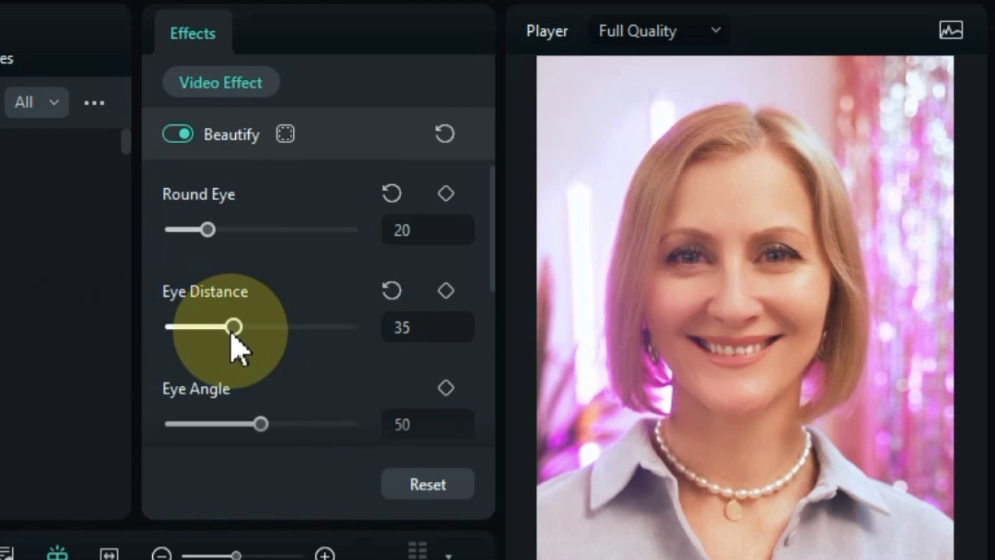
{"action": "scroll", "coordinate": [270, 356], "scroll_direction": "down", "scroll_amount": 2}
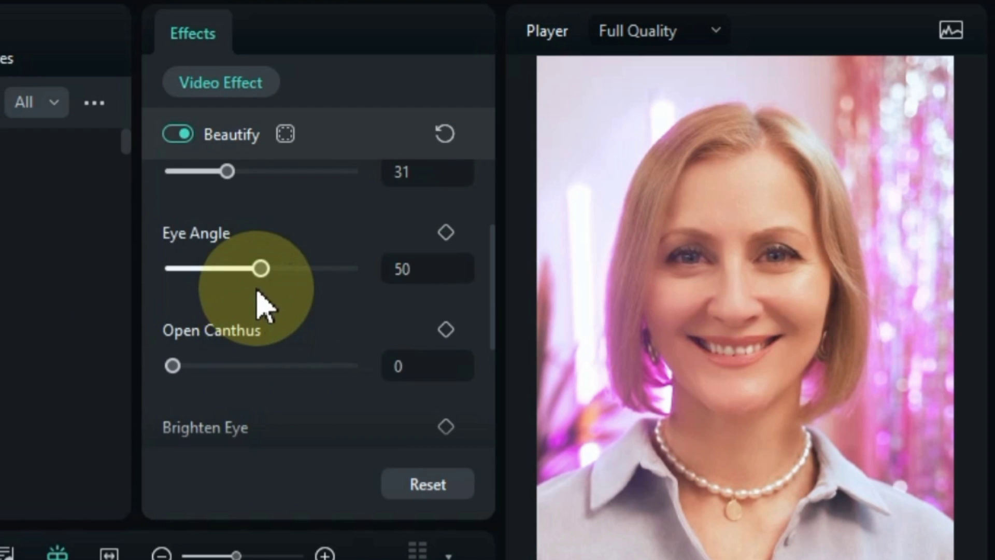
{"action": "scroll", "coordinate": [240, 319], "scroll_direction": "down", "scroll_amount": 1}
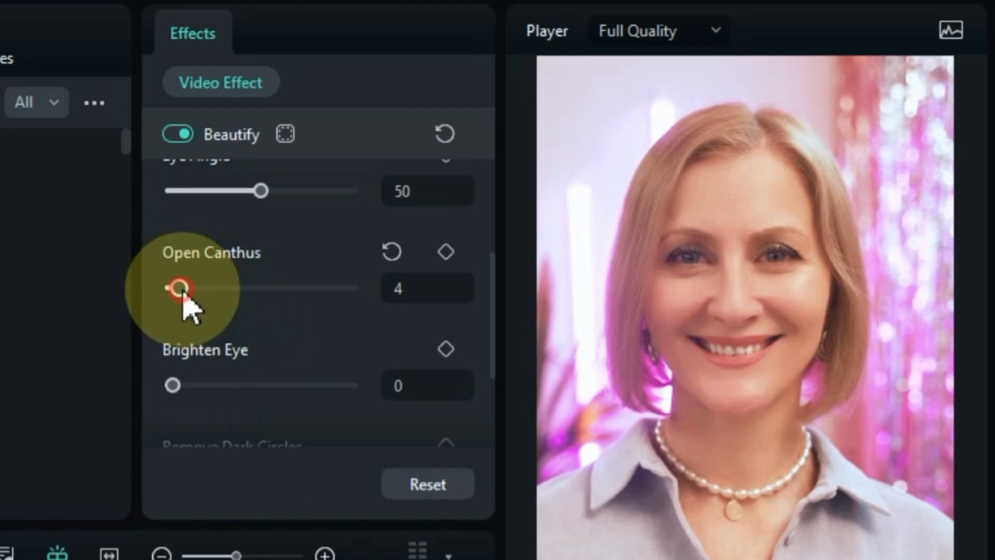
{"action": "mouse_move", "coordinate": [183, 294]}
{"action": "left_mouse_down"}
{"action": "mouse_move", "coordinate": [351, 297]}
{"action": "mouse_move", "coordinate": [120, 304]}
{"action": "mouse_move", "coordinate": [188, 307]}
{"action": "left_mouse_up"}
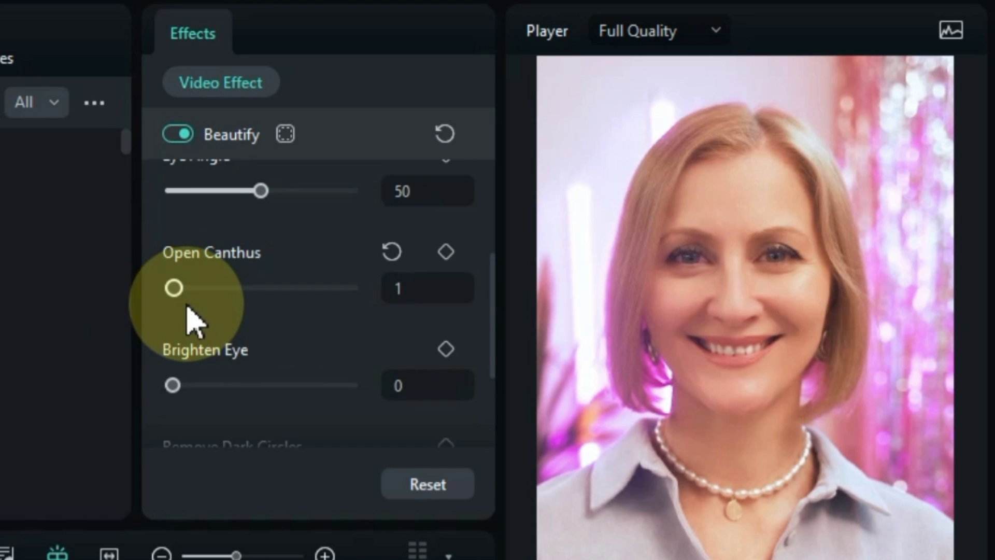
{"action": "scroll", "coordinate": [266, 348], "scroll_direction": "down", "scroll_amount": 2}
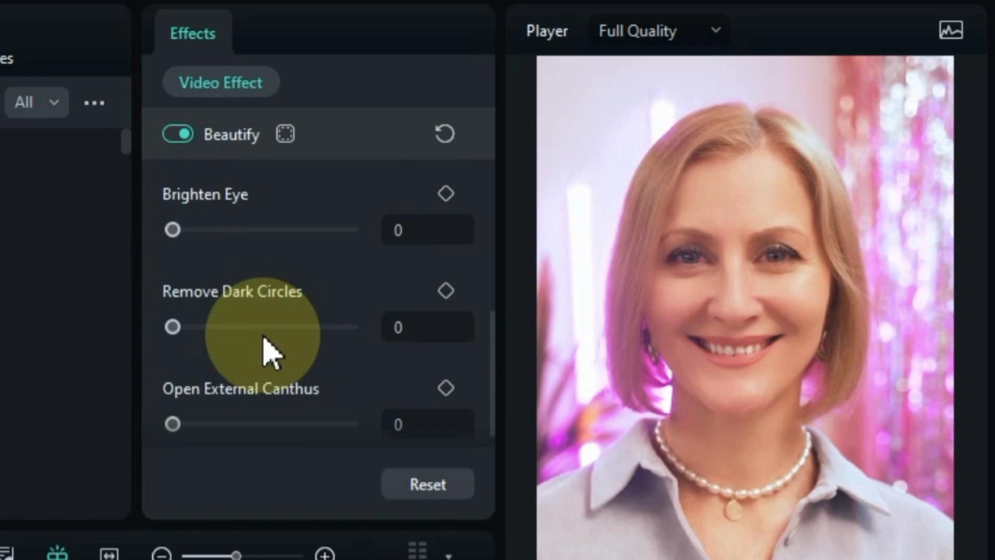
{"action": "left_click_drag", "start_coordinate": [179, 231], "coordinate": [407, 261]}
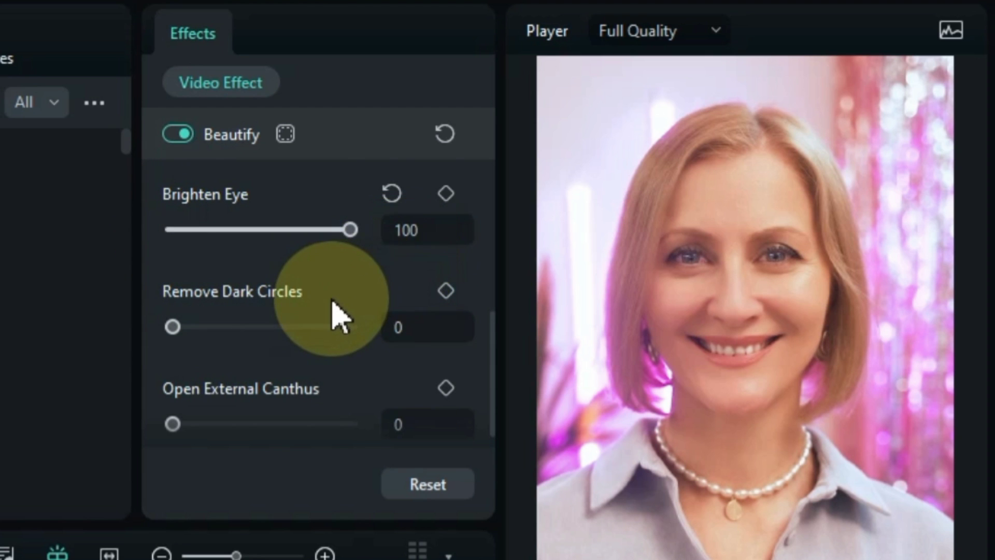
{"action": "scroll", "coordinate": [333, 311], "scroll_direction": "down", "scroll_amount": 1}
{"action": "mouse_move", "coordinate": [173, 300]}
{"action": "left_mouse_down"}
{"action": "mouse_move", "coordinate": [259, 304]}
{"action": "mouse_move", "coordinate": [189, 306]}
{"action": "left_mouse_up"}
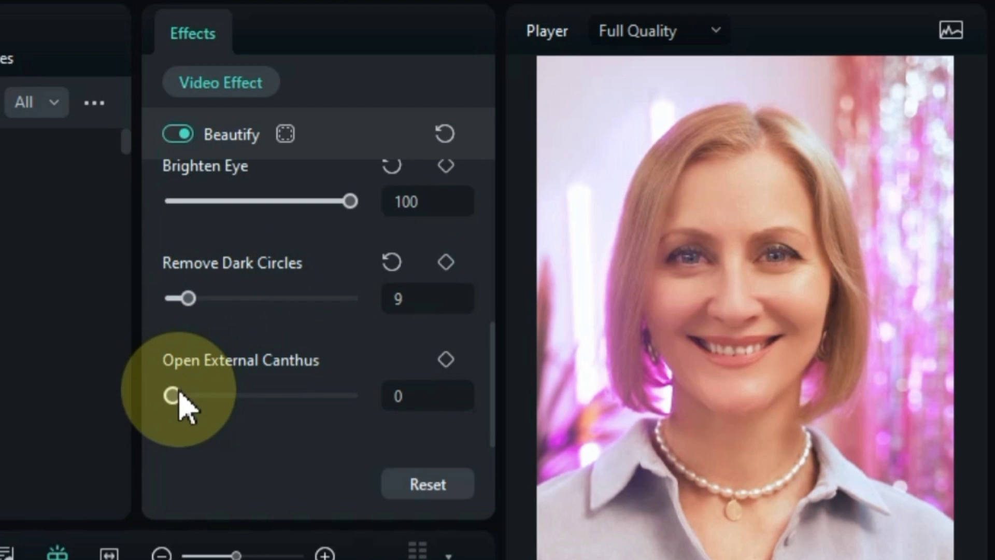
{"action": "left_click_drag", "start_coordinate": [173, 395], "coordinate": [178, 395]}
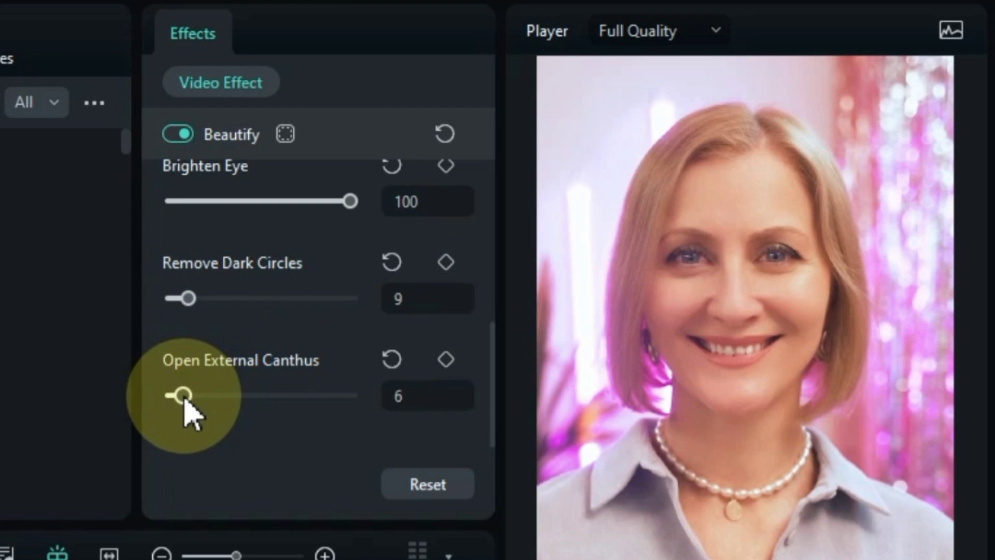
{"action": "scroll", "coordinate": [238, 367], "scroll_direction": "up", "scroll_amount": 10}
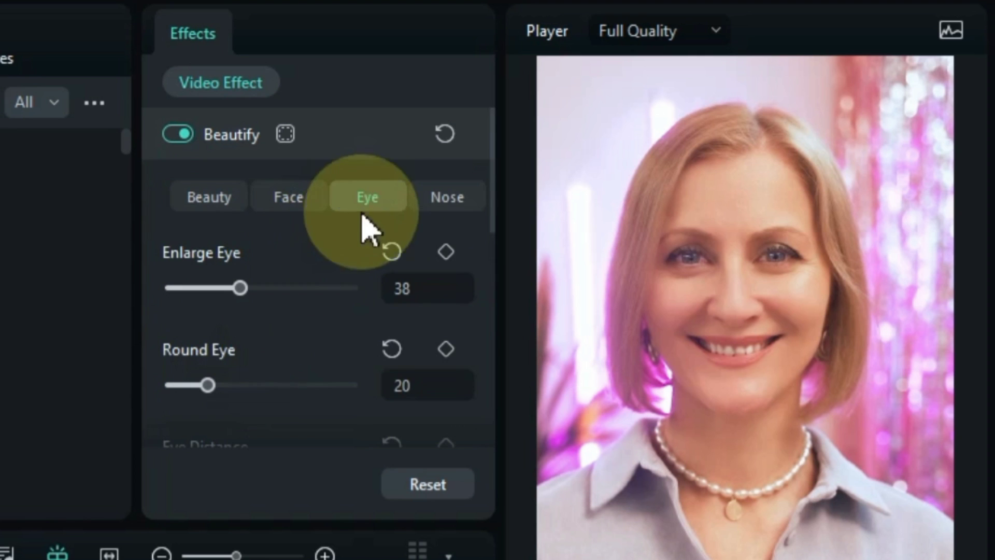
Step: Set Narrow Nose to 4, Nose Length to 13 and Profile Rhinoplasty to 14
{"action": "left_click", "coordinate": [434, 199]}
{"action": "left_click_drag", "start_coordinate": [174, 298], "coordinate": [129, 337]}
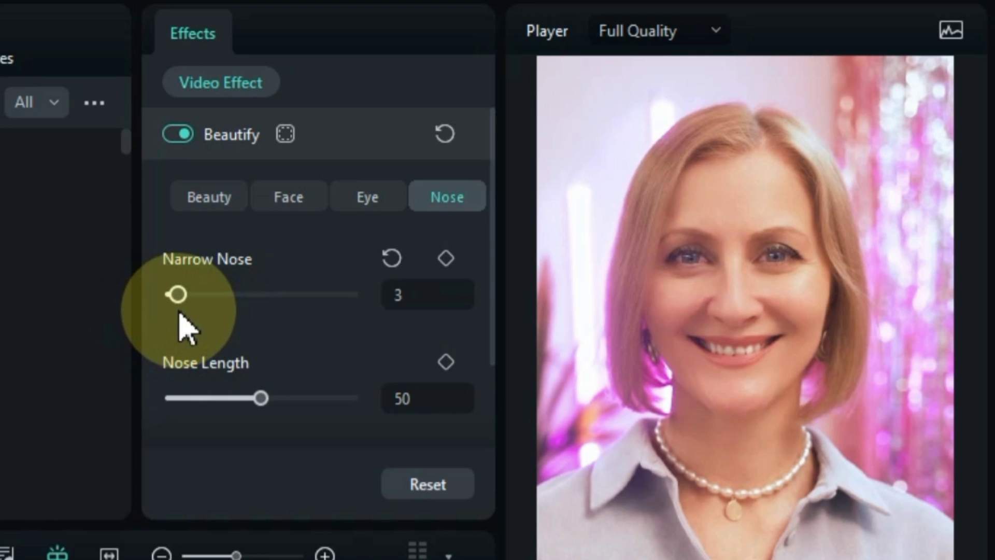
{"action": "left_click_drag", "start_coordinate": [259, 397], "coordinate": [337, 398]}
{"action": "left_click_drag", "start_coordinate": [244, 430], "coordinate": [211, 392]}
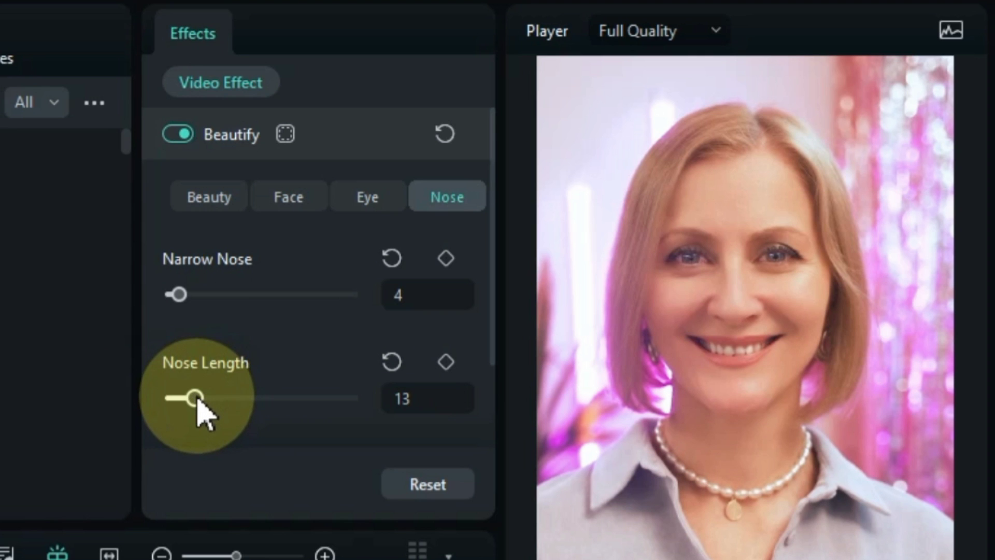
{"action": "scroll", "coordinate": [311, 362], "scroll_direction": "down", "scroll_amount": 2}
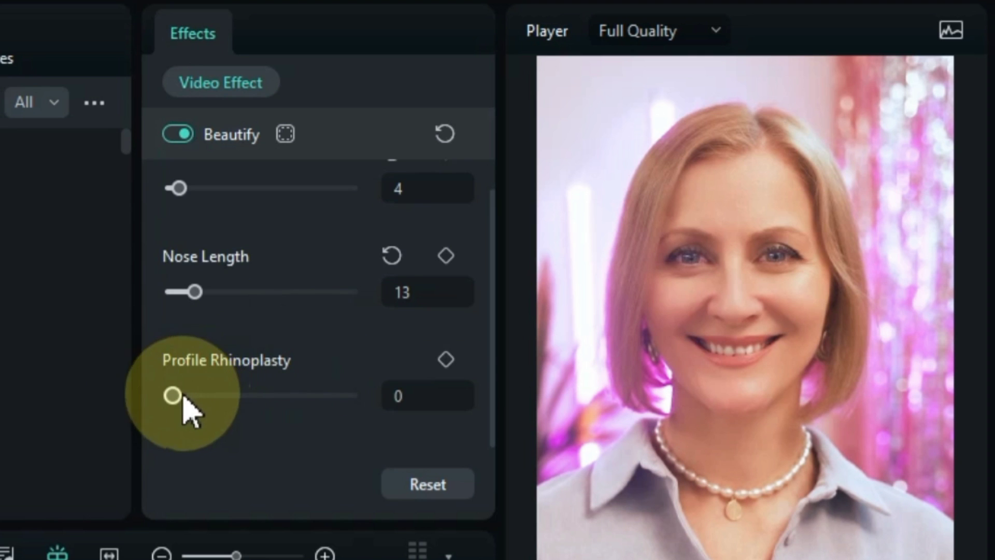
{"action": "left_click_drag", "start_coordinate": [176, 396], "coordinate": [202, 435]}
{"action": "scroll", "coordinate": [242, 377], "scroll_direction": "up", "scroll_amount": 2}
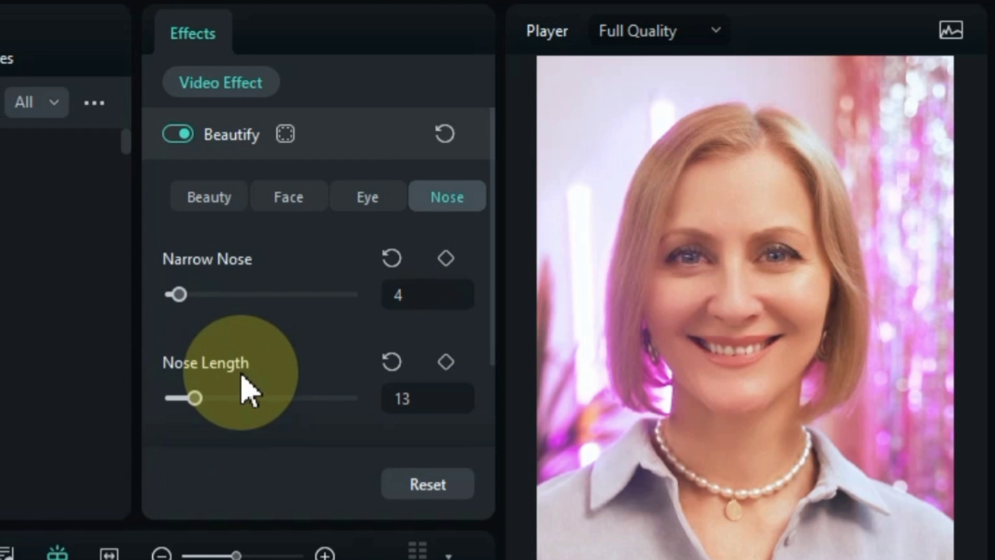
{"action": "left_click", "coordinate": [211, 200]}
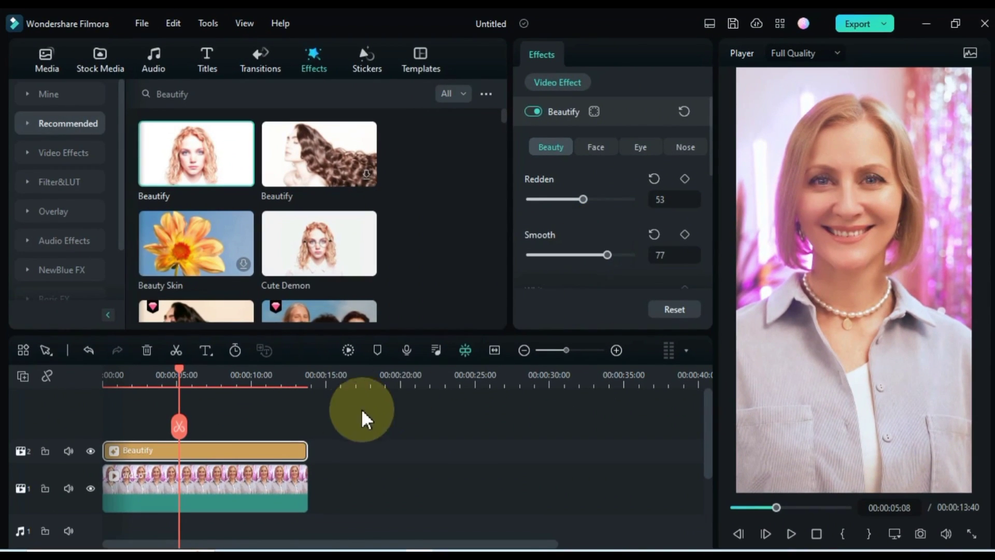
Step: Add video2 and then video3 to track 1 after video1
{"action": "left_click", "coordinate": [204, 489]}
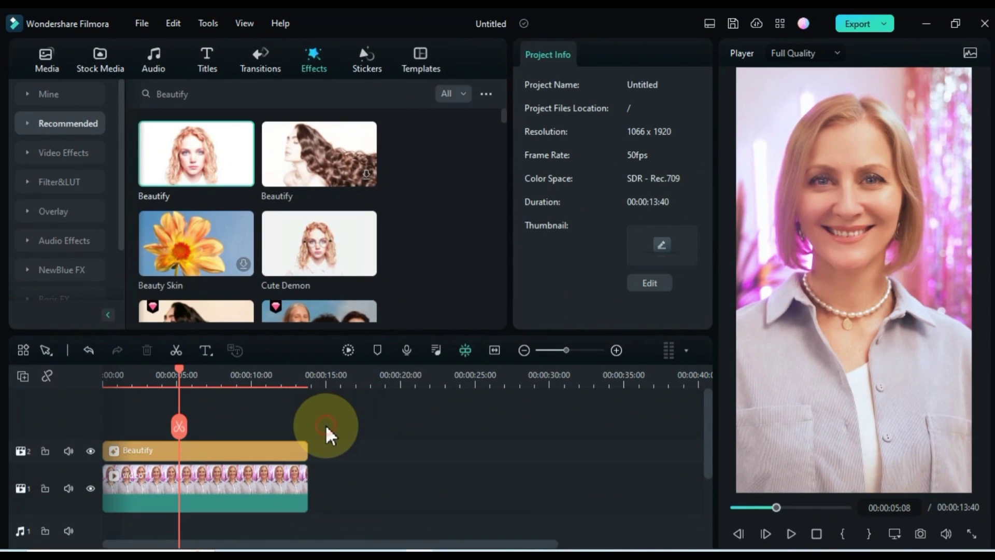
{"action": "left_click", "coordinate": [48, 65]}
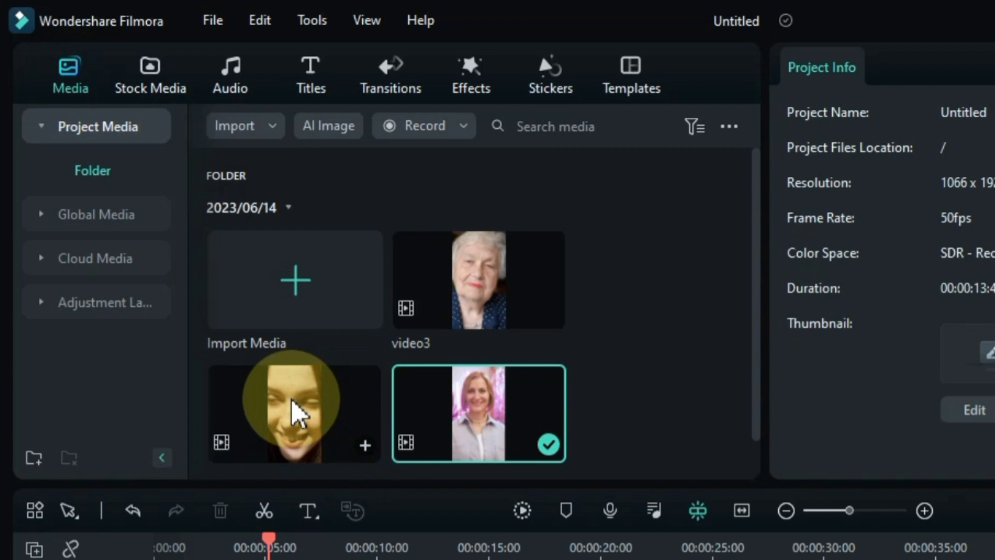
{"action": "left_click_drag", "start_coordinate": [292, 410], "coordinate": [485, 487]}
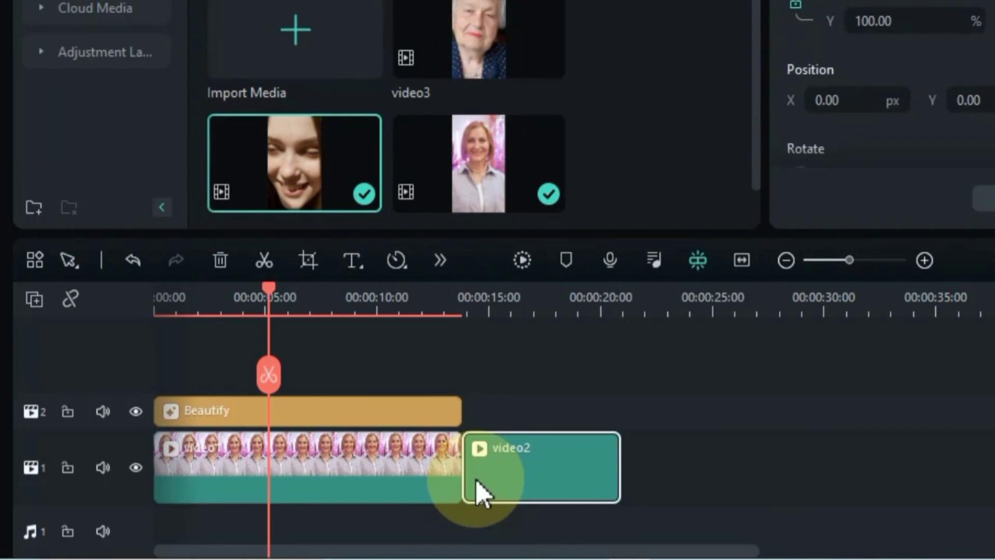
{"action": "left_click", "coordinate": [465, 46]}
{"action": "left_click_drag", "start_coordinate": [466, 47], "coordinate": [655, 480]}
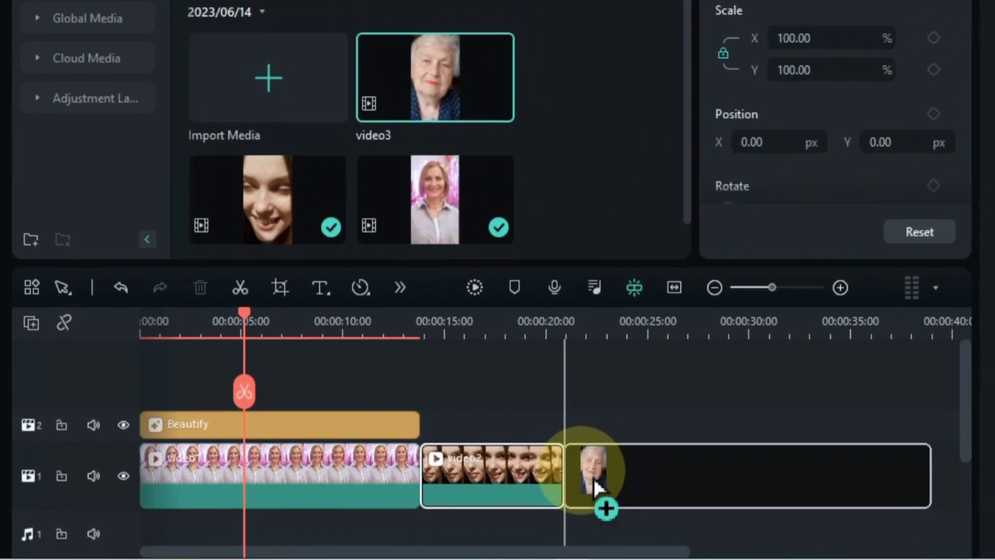
{"action": "left_click_drag", "start_coordinate": [595, 488], "coordinate": [586, 474]}
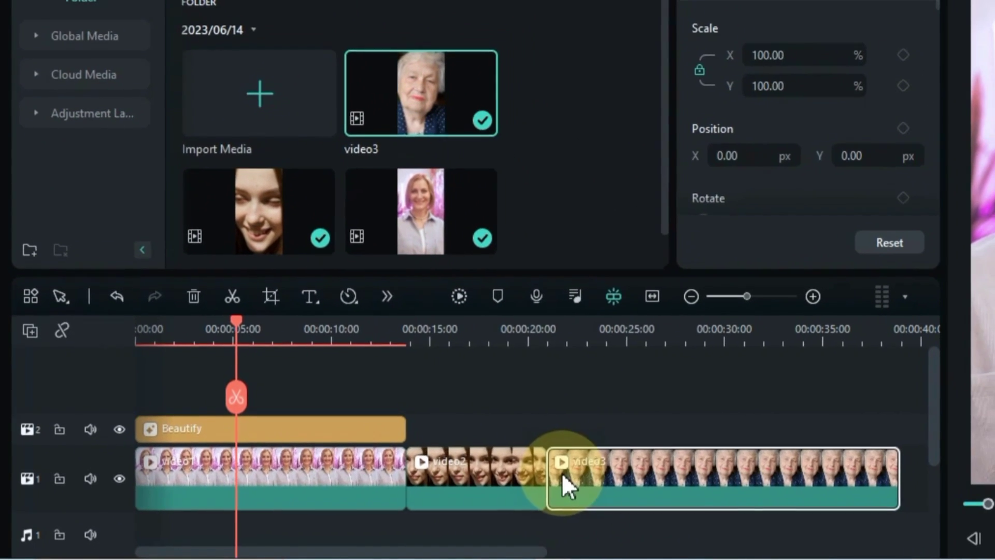
Step: Stretch the Beautify effect to 00:00:34:19 so it covers all three clips
{"action": "left_click", "coordinate": [410, 425]}
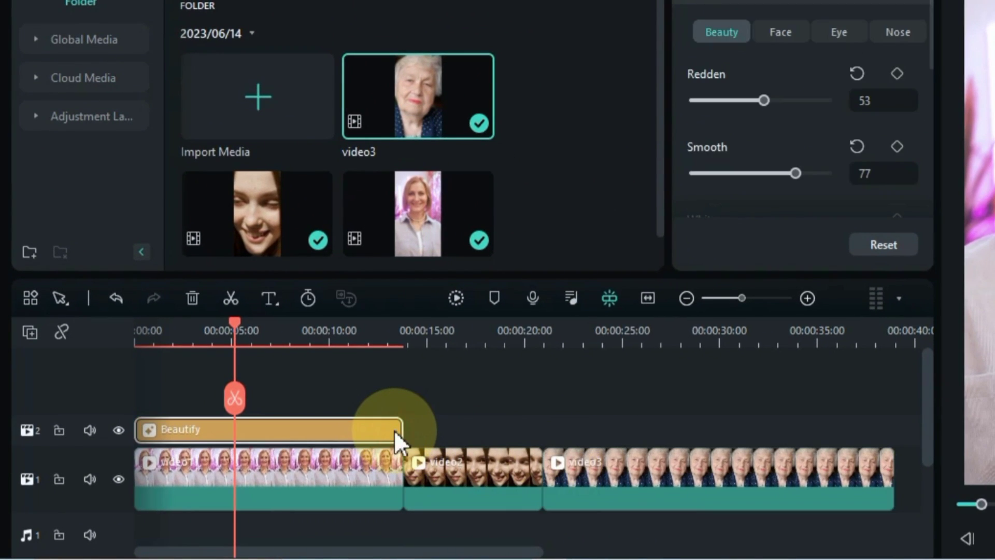
{"action": "left_click_drag", "start_coordinate": [394, 430], "coordinate": [883, 431]}
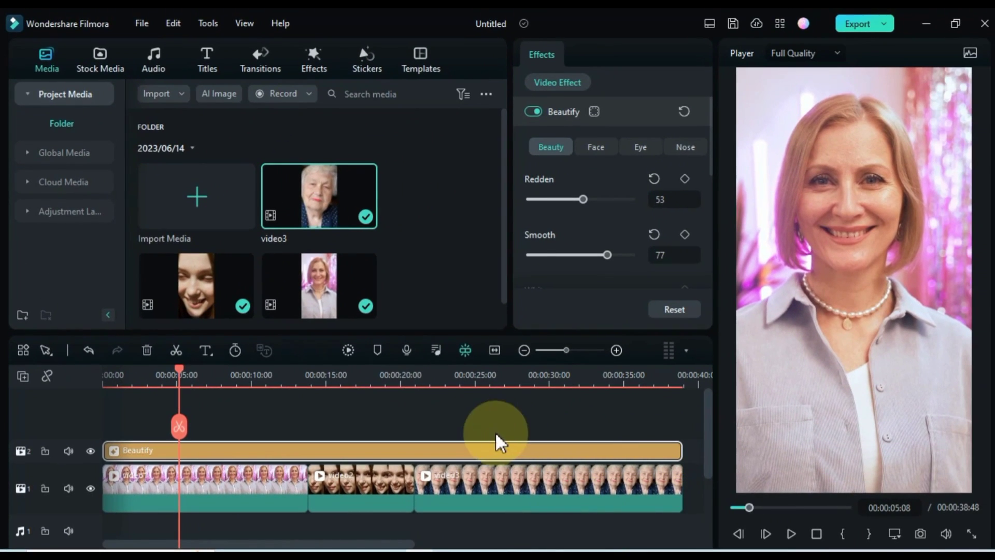
{"action": "left_click", "coordinate": [340, 378]}
{"action": "left_click_drag", "start_coordinate": [335, 369], "coordinate": [454, 369]}
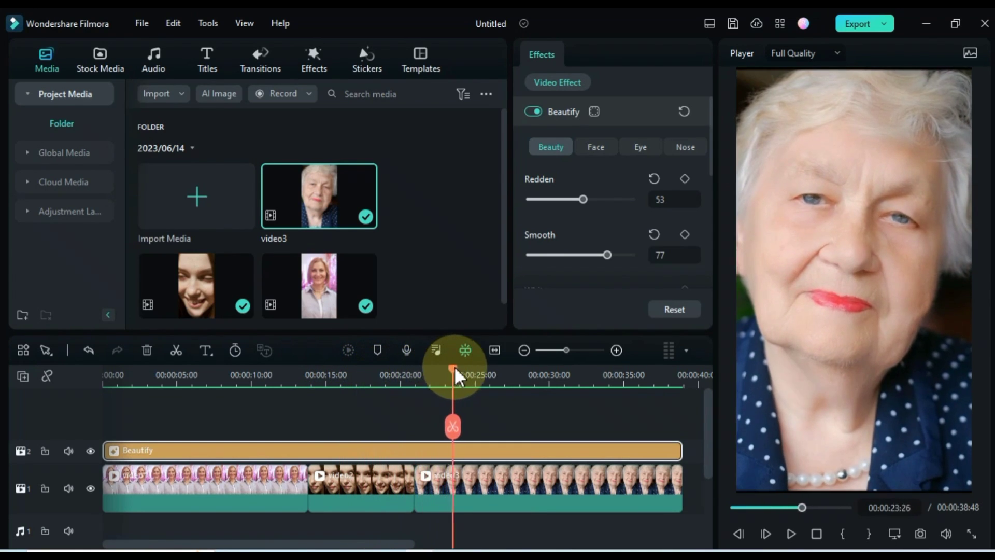
{"action": "mouse_move", "coordinate": [579, 374]}
{"action": "left_mouse_down"}
{"action": "mouse_move", "coordinate": [689, 377]}
{"action": "mouse_move", "coordinate": [568, 386]}
{"action": "left_mouse_up"}
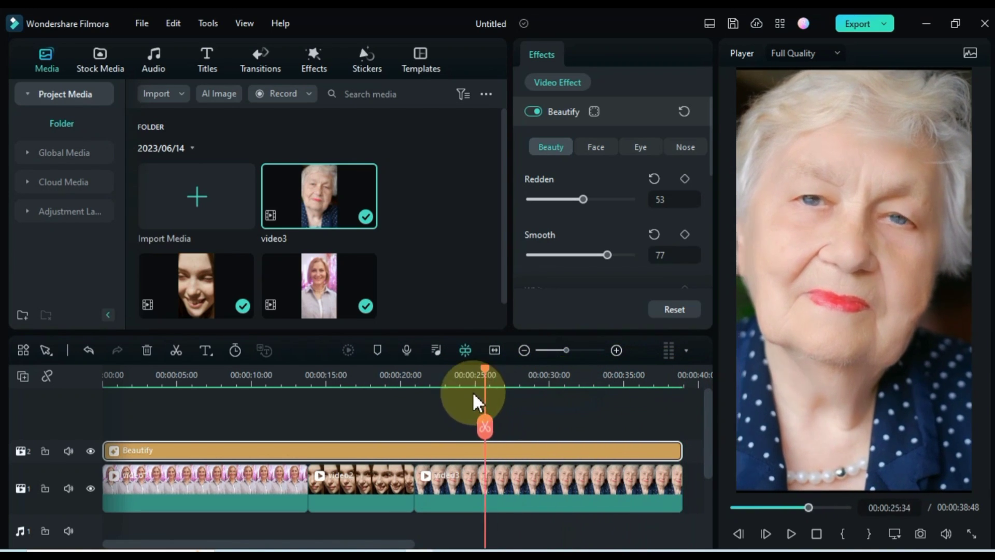
{"action": "left_click_drag", "start_coordinate": [473, 394], "coordinate": [369, 407]}
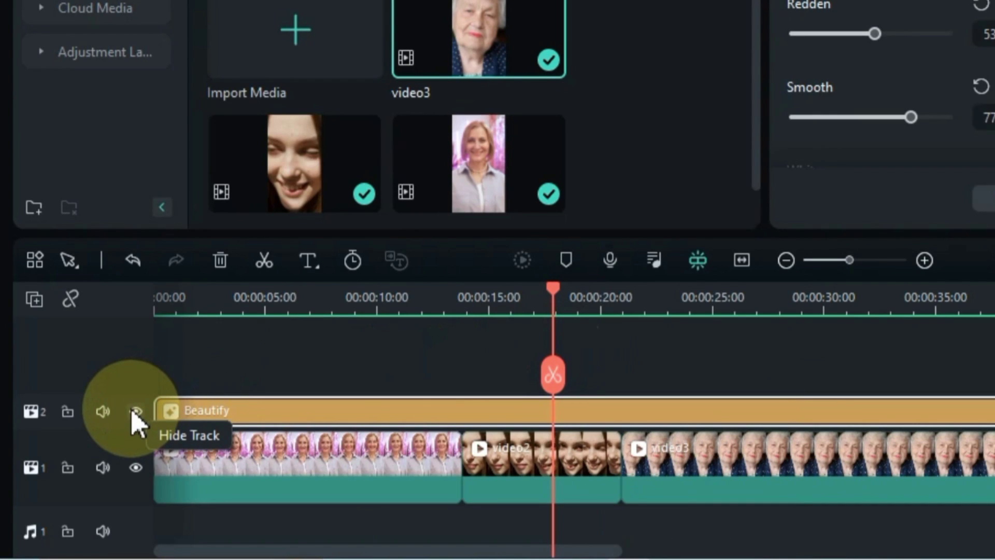
{"action": "left_click", "coordinate": [91, 451]}
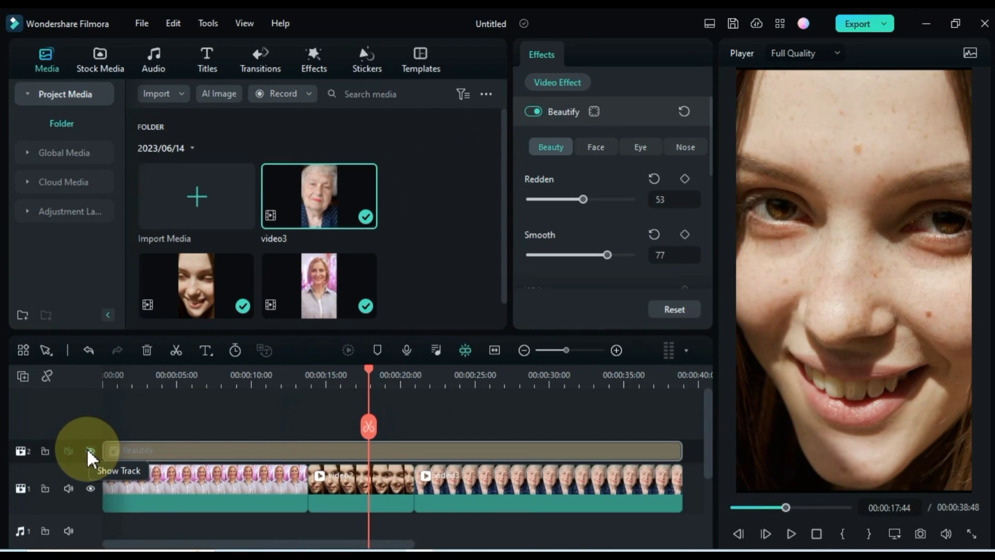
{"action": "left_click", "coordinate": [89, 450]}
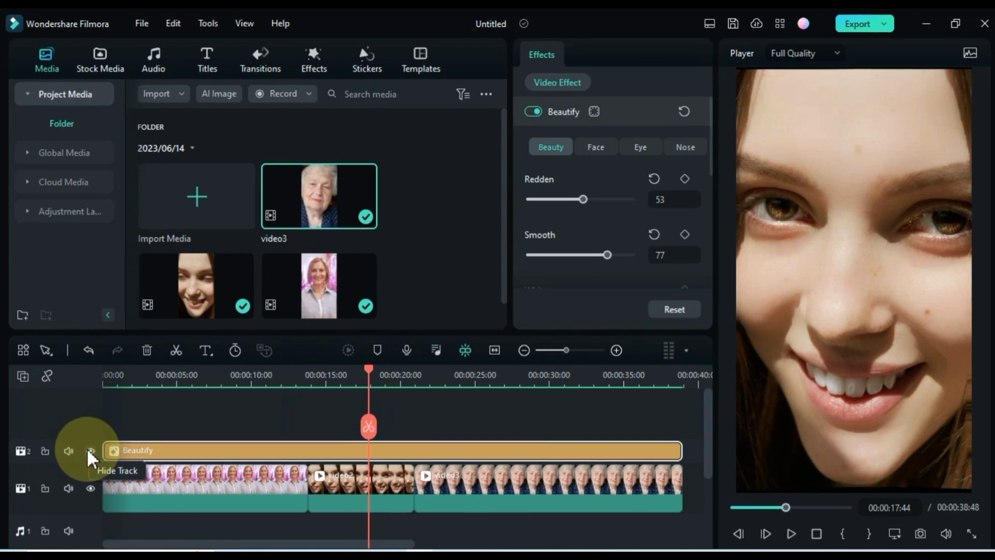
{"action": "left_click", "coordinate": [89, 451]}
{"action": "left_click_drag", "start_coordinate": [369, 371], "coordinate": [460, 380]}
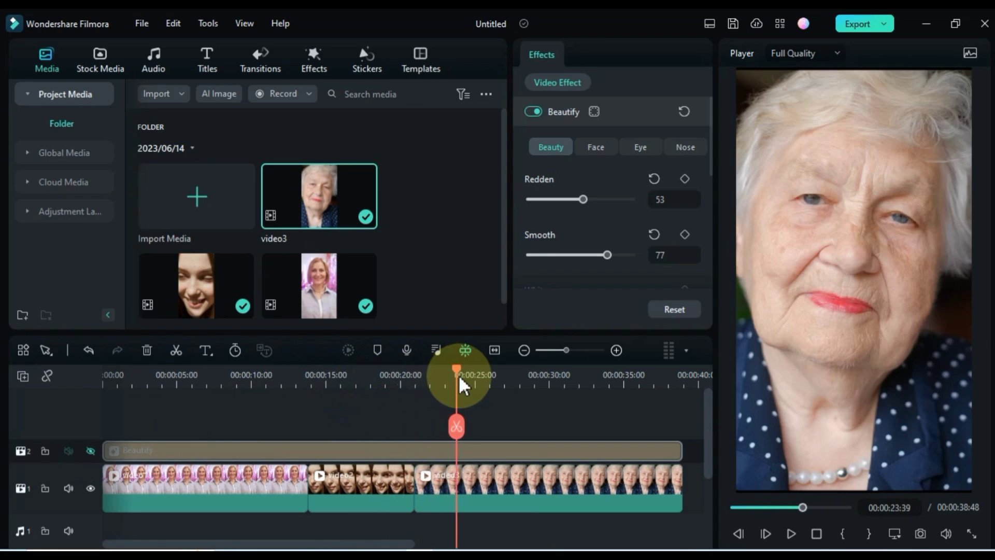
{"action": "left_click", "coordinate": [90, 450]}
{"action": "left_click", "coordinate": [90, 451]}
{"action": "left_click", "coordinate": [90, 451]}
{"action": "left_click_drag", "start_coordinate": [433, 382], "coordinate": [224, 441]}
{"action": "left_click", "coordinate": [90, 451]}
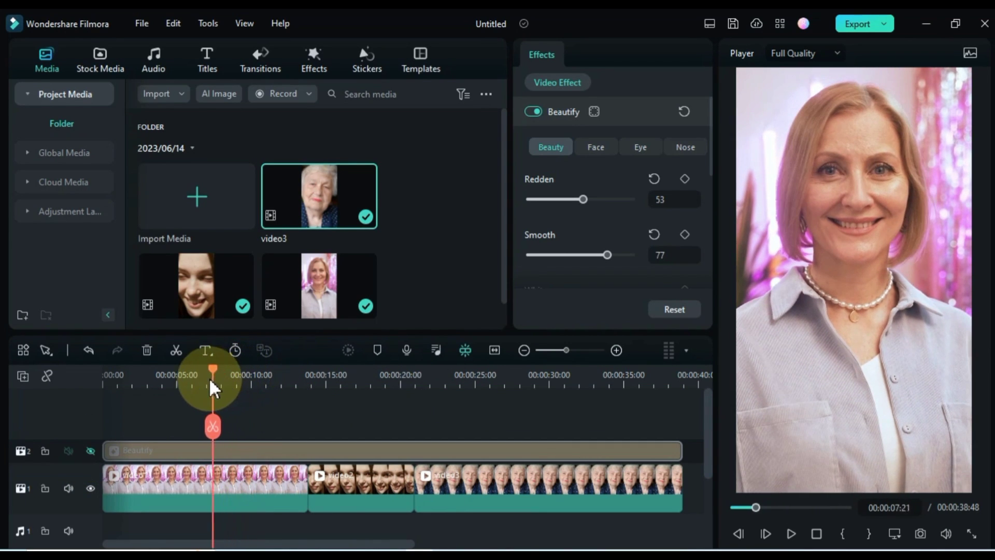
{"action": "left_click_drag", "start_coordinate": [213, 387], "coordinate": [95, 389]}
{"action": "left_click", "coordinate": [90, 451]}
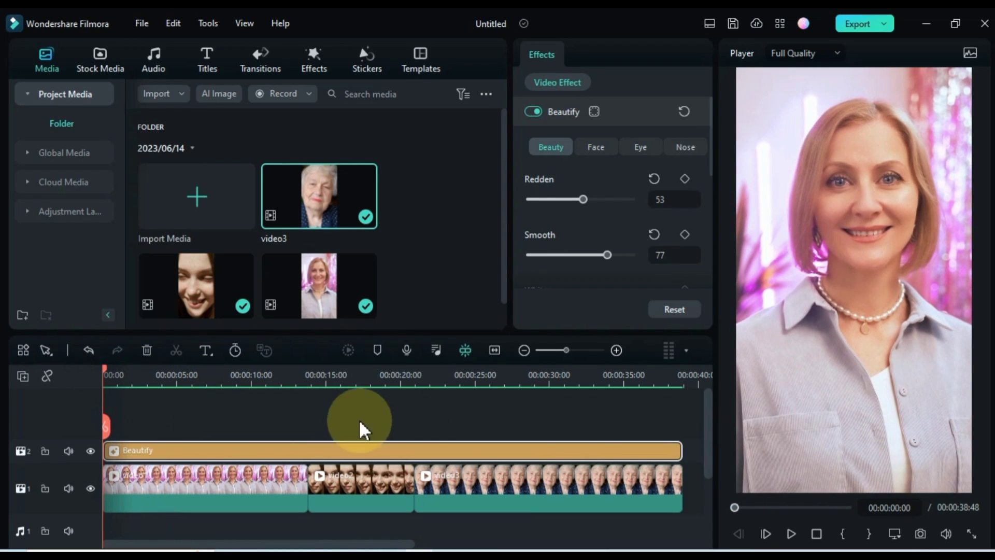
{"action": "left_click", "coordinate": [736, 508]}
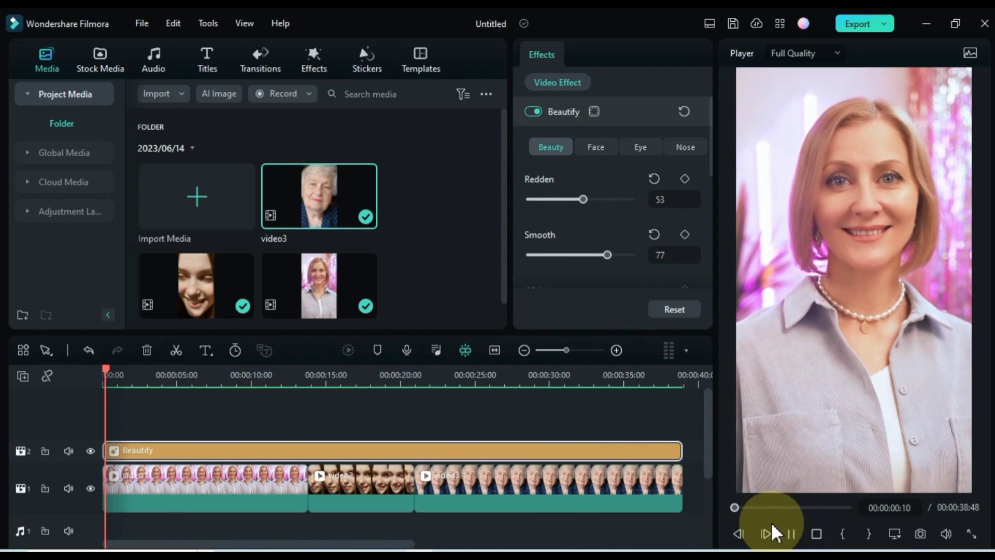